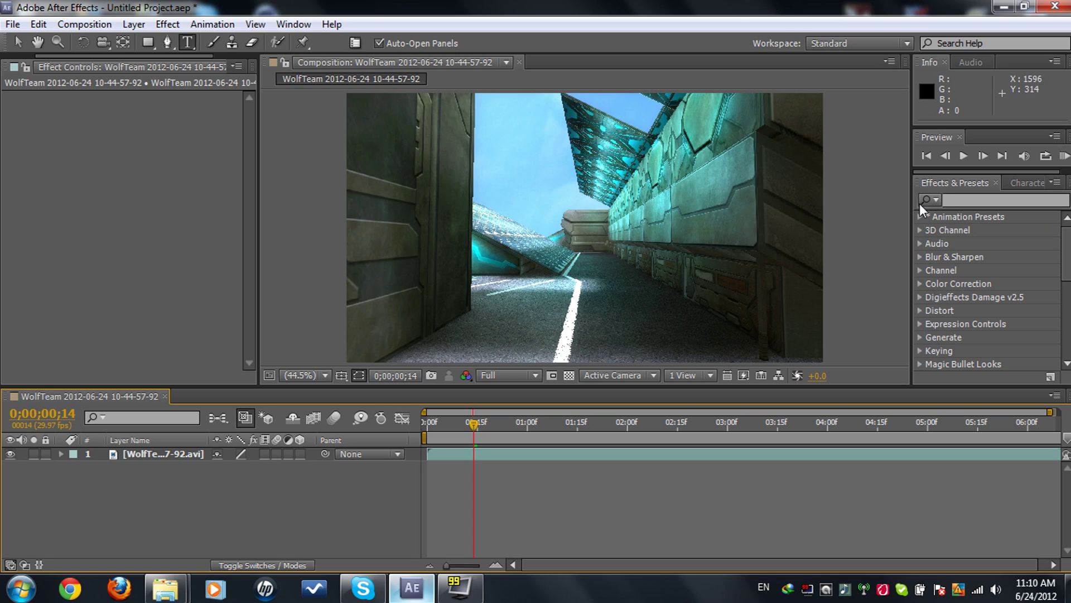
- Search Effects & Presets for 'Camera' and apply CameraTracker to the gameplay footage layer
{"action": "left_click", "coordinate": [942, 198]}
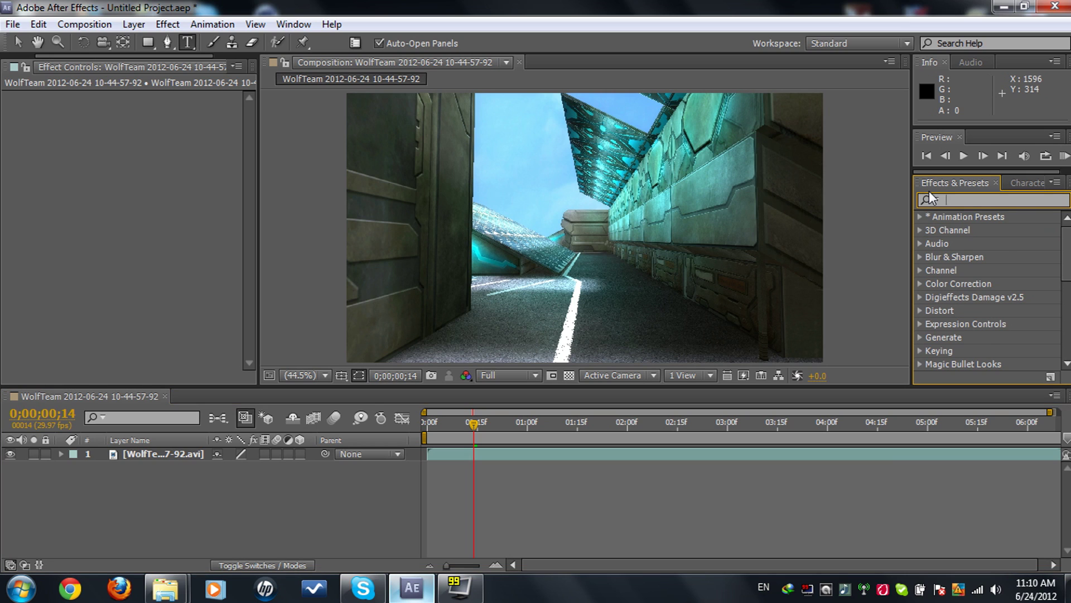
{"action": "type", "text": "Camera"}
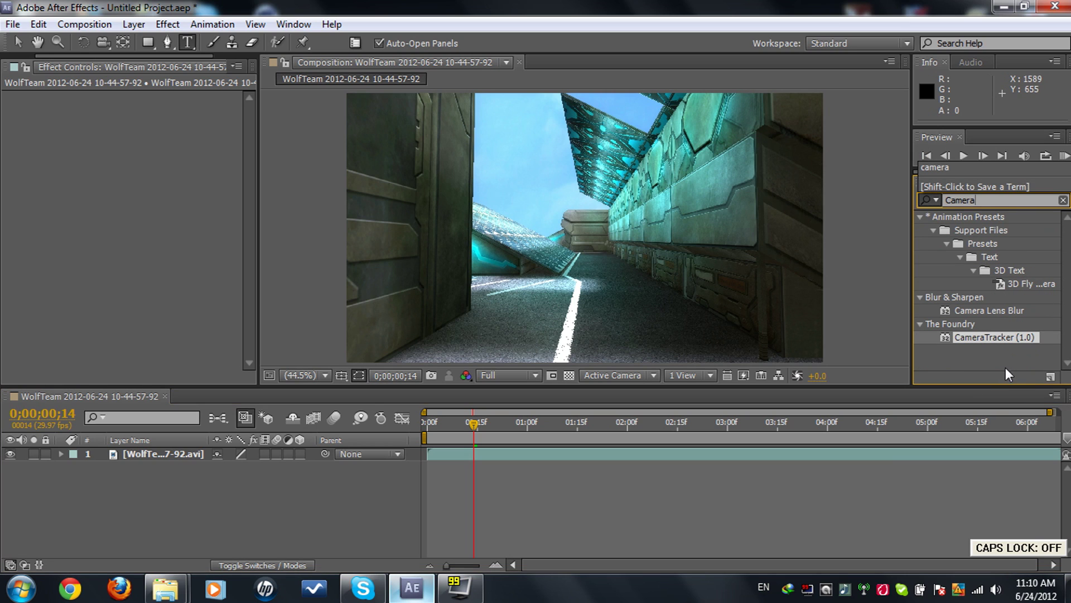
{"action": "left_click", "coordinate": [957, 333]}
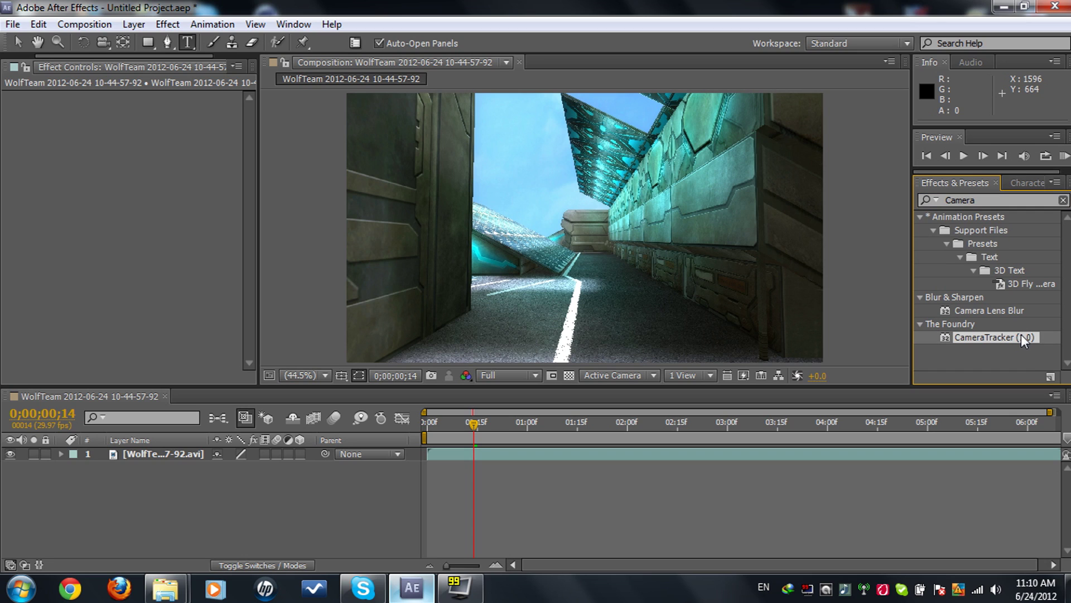
{"action": "left_click_drag", "start_coordinate": [1016, 334], "coordinate": [637, 444]}
{"action": "key", "text": "v"}
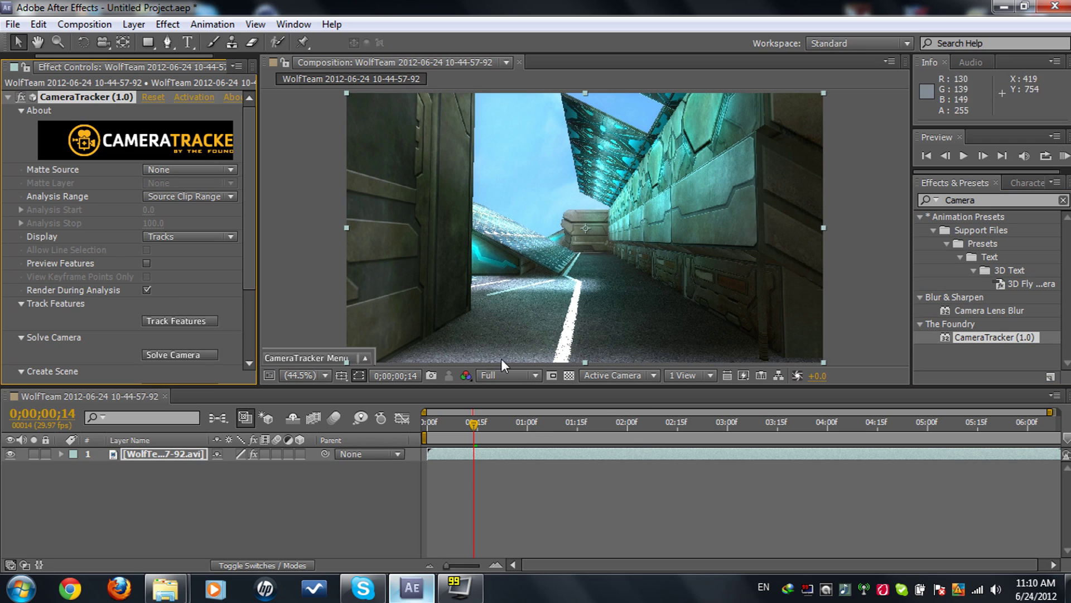
- Lower the preview to Quarter resolution and run CameraTracker's Track Features, confirming Yes
{"action": "left_click", "coordinate": [507, 375]}
{"action": "left_click", "coordinate": [518, 470]}
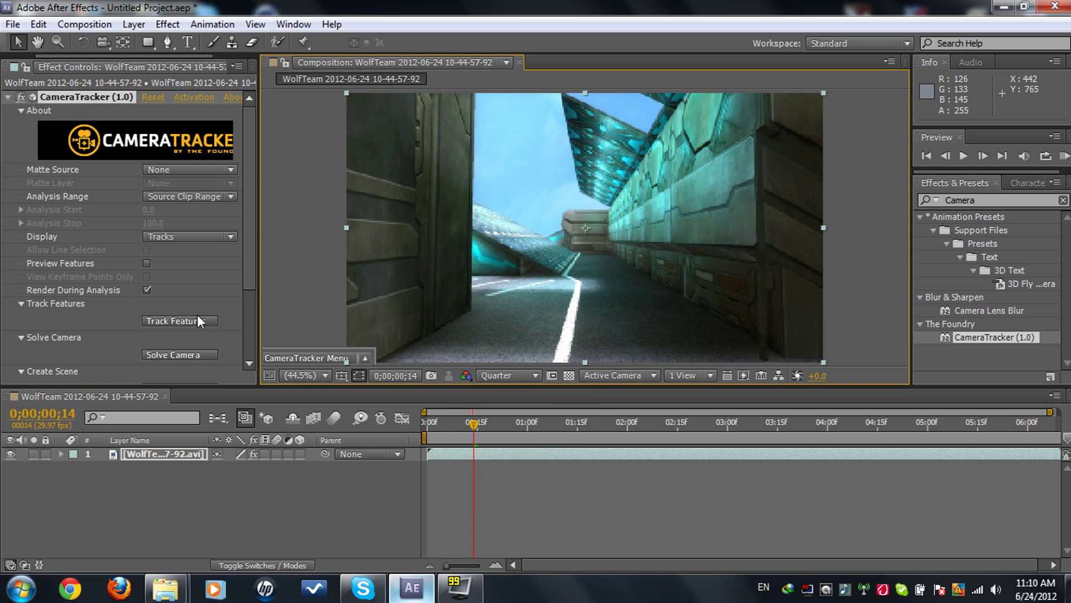
{"action": "scroll", "coordinate": [223, 251], "scroll_direction": "down", "scroll_amount": 2}
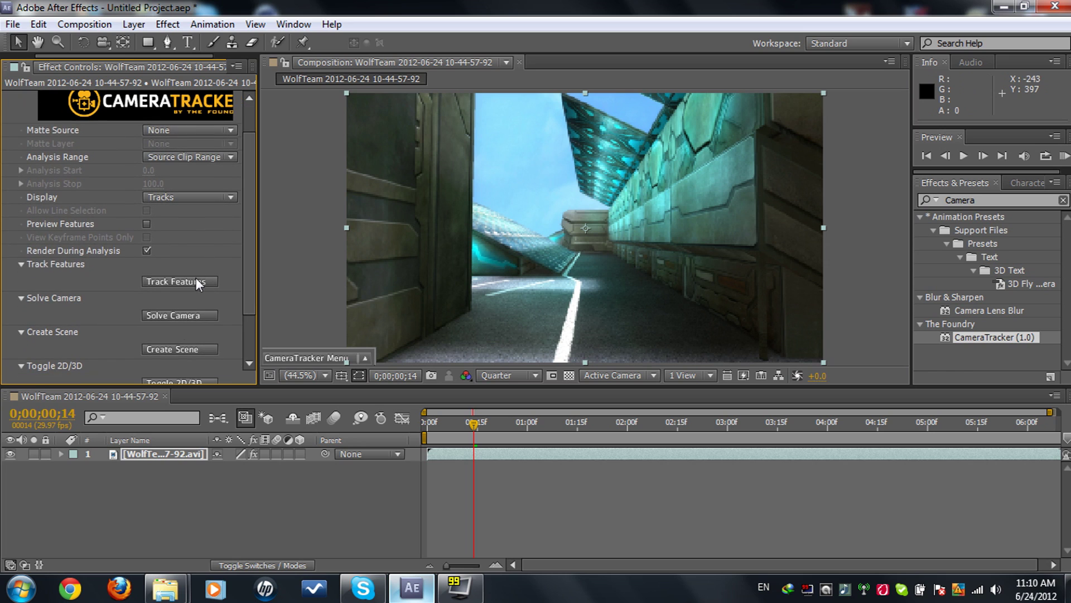
{"action": "scroll", "coordinate": [250, 288], "scroll_direction": "down", "scroll_amount": 2}
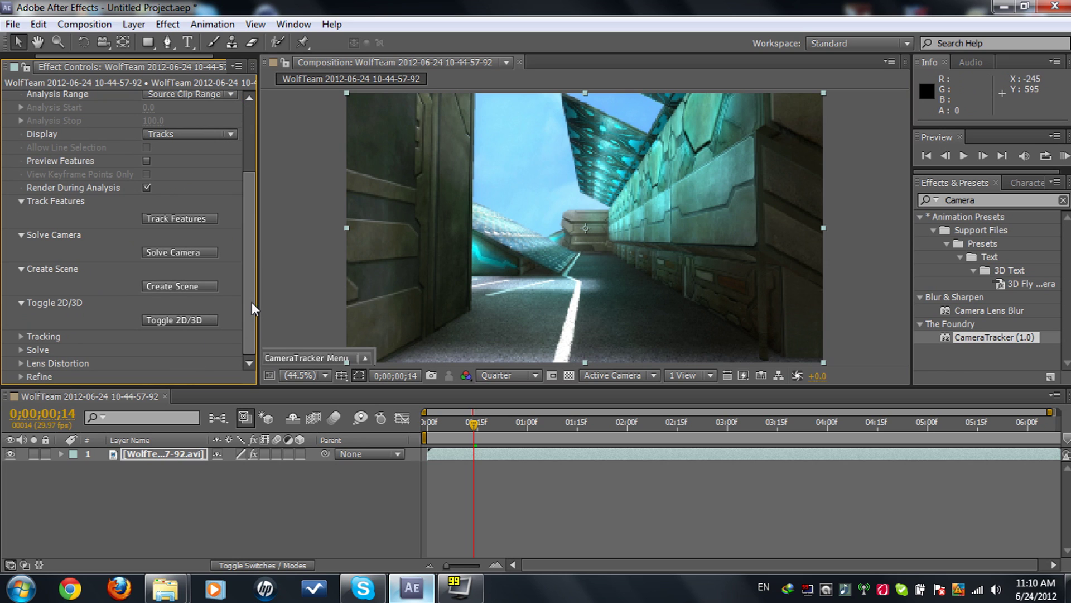
{"action": "scroll", "coordinate": [255, 280], "scroll_direction": "up", "scroll_amount": 4}
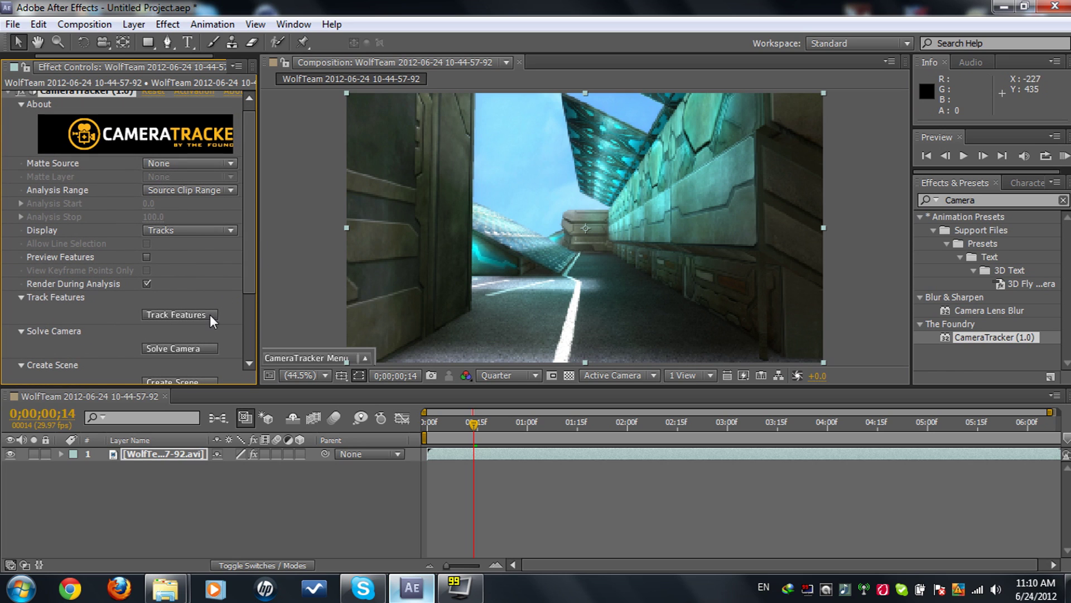
{"action": "left_click", "coordinate": [196, 314]}
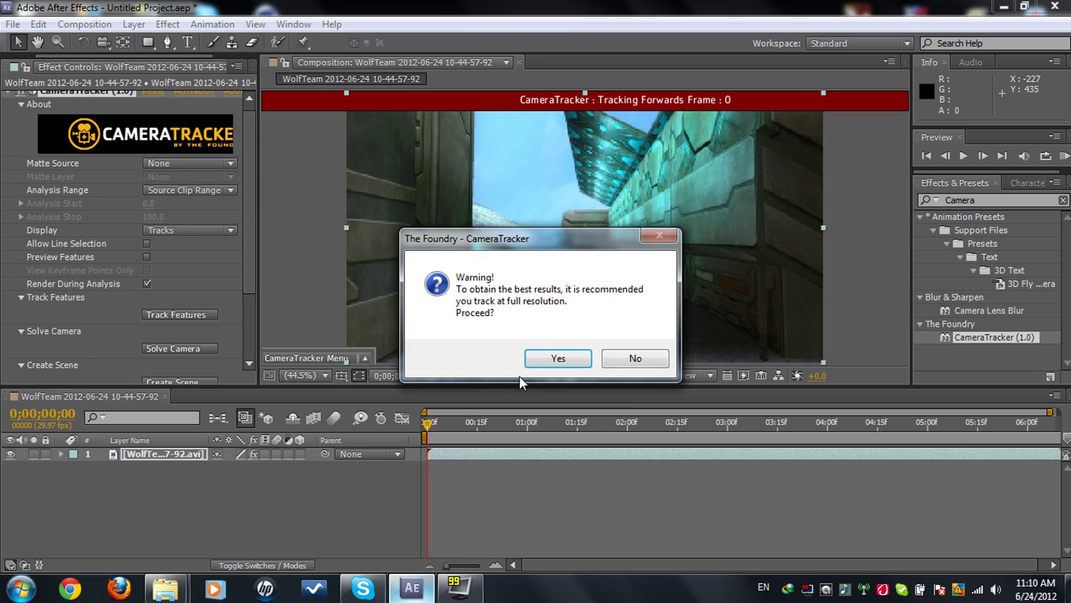
{"action": "left_click", "coordinate": [558, 358]}
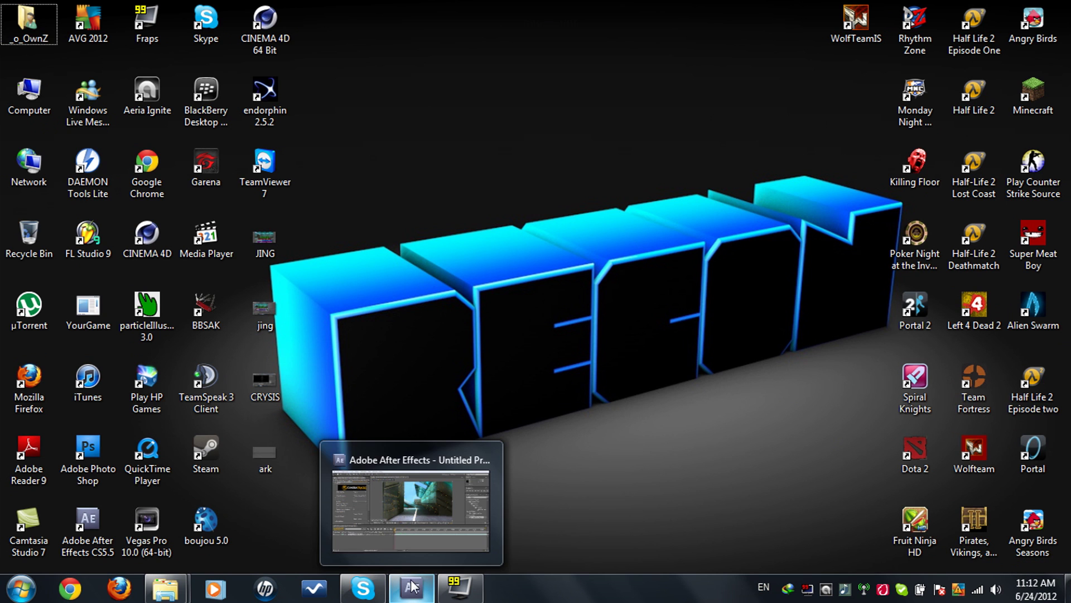
{"action": "left_click", "coordinate": [412, 586]}
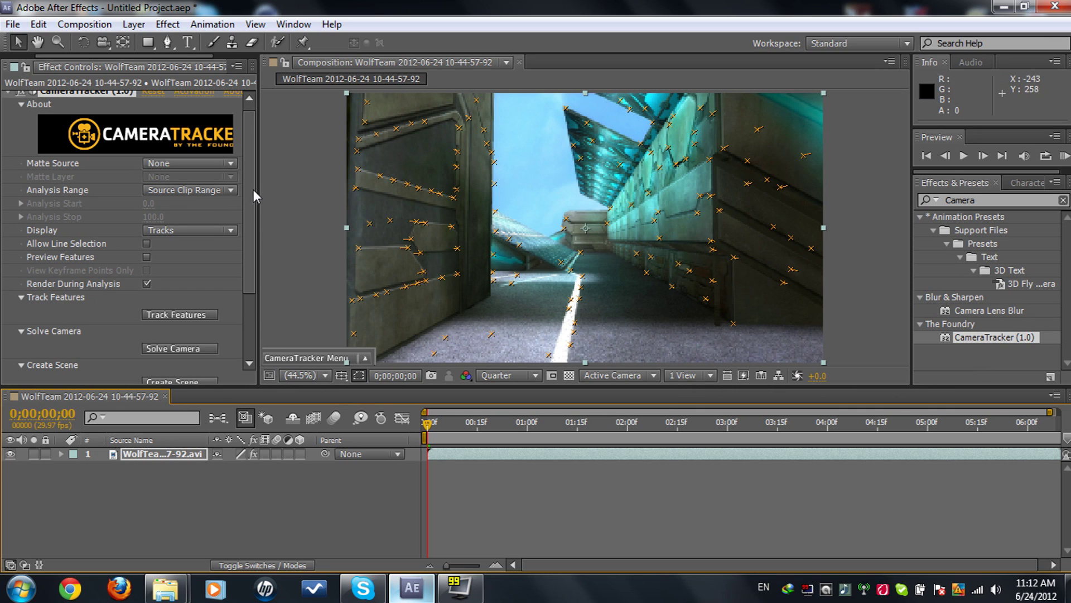
- Run CameraTracker's Solve Camera and dismiss the Solved report (60 keyframes, 1.24 px error)
{"action": "left_click_drag", "start_coordinate": [249, 189], "coordinate": [249, 222]}
{"action": "scroll", "coordinate": [185, 294], "scroll_direction": "down", "scroll_amount": 1}
{"action": "left_click", "coordinate": [183, 307]}
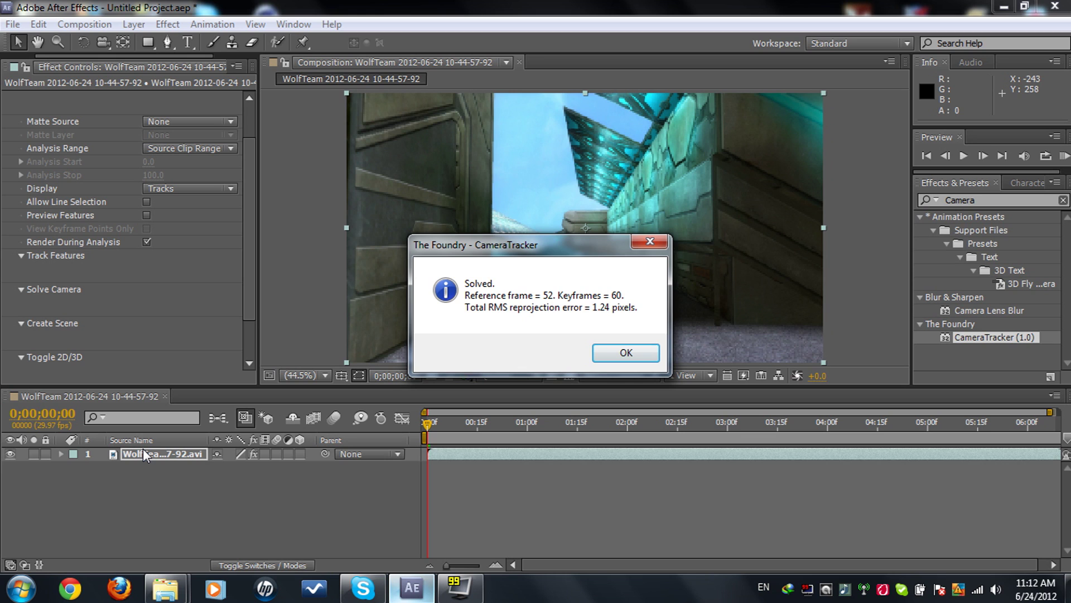
{"action": "key", "text": "Return"}
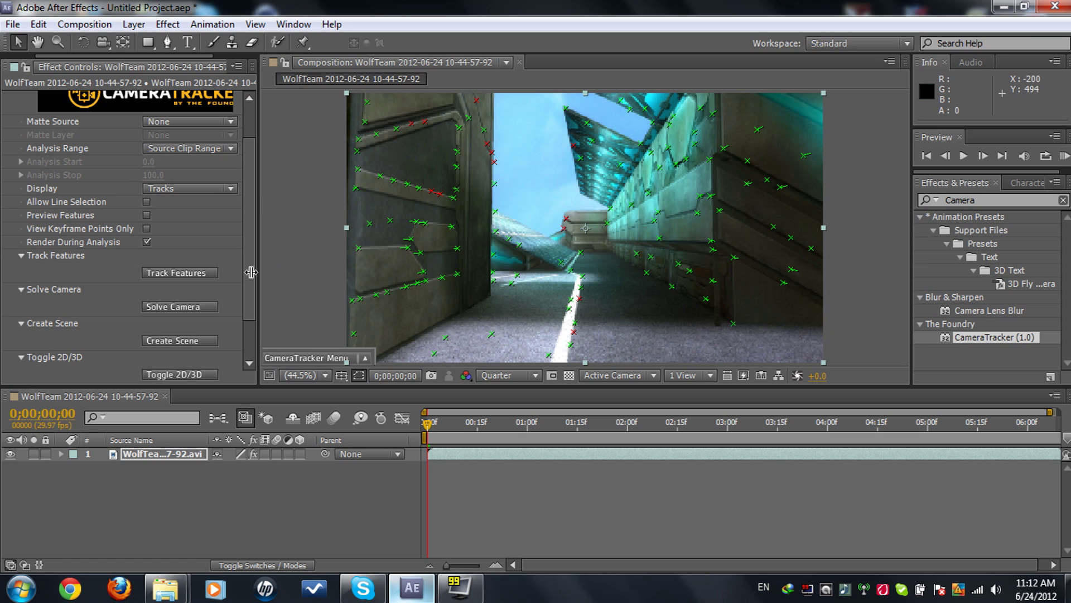
- Run CameraTracker's Create Scene to add a tracker camera parented to a new scene-object layer
{"action": "left_click_drag", "start_coordinate": [247, 273], "coordinate": [246, 316]}
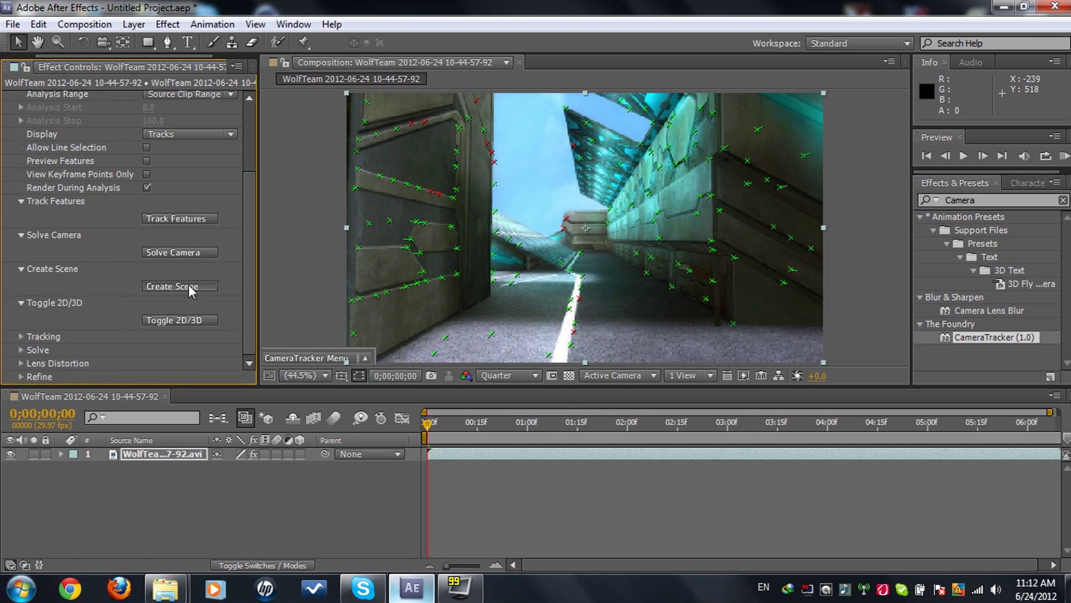
{"action": "left_click", "coordinate": [188, 286]}
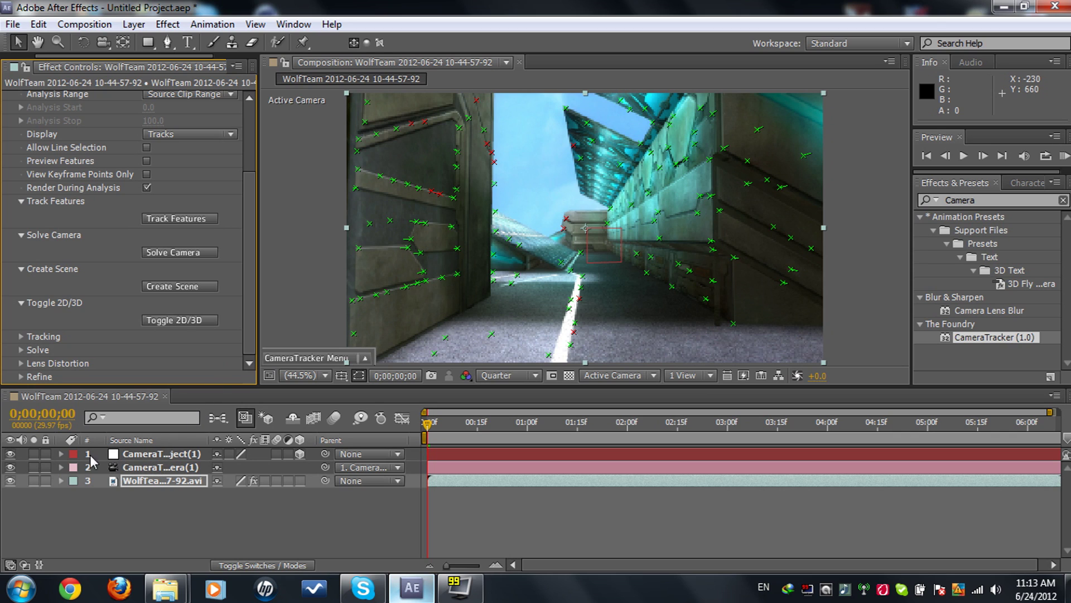
{"action": "mouse_move", "coordinate": [645, 281]}
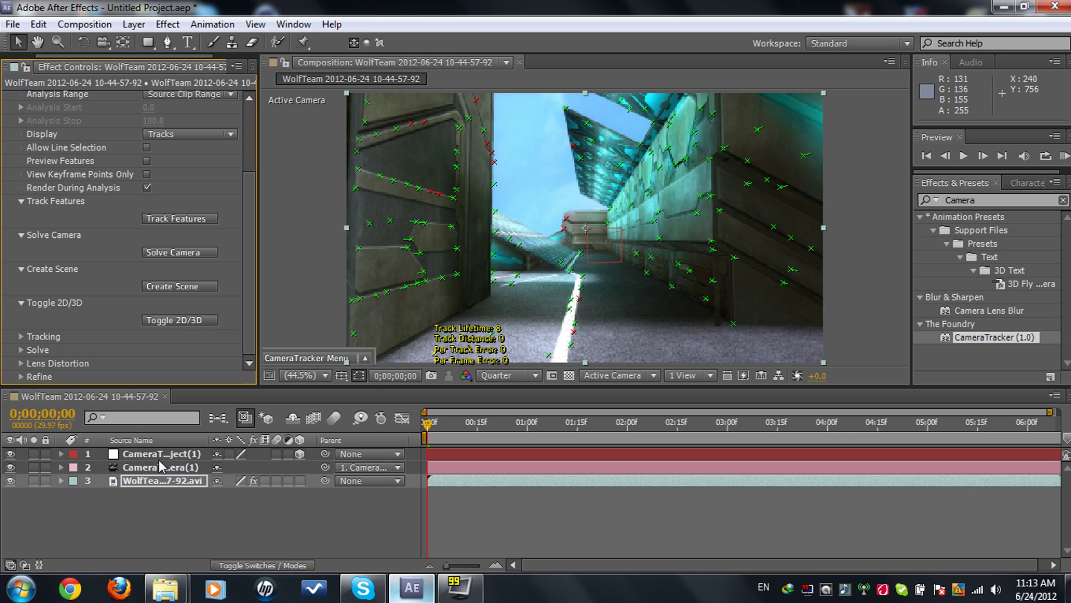
{"action": "mouse_move", "coordinate": [563, 263]}
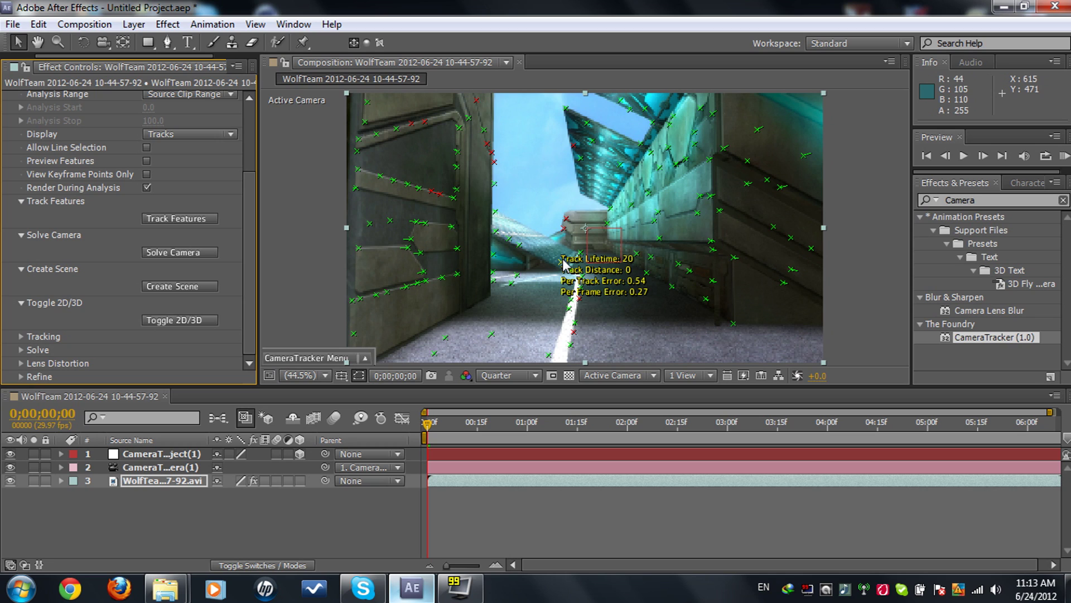
{"action": "left_click", "coordinate": [564, 266]}
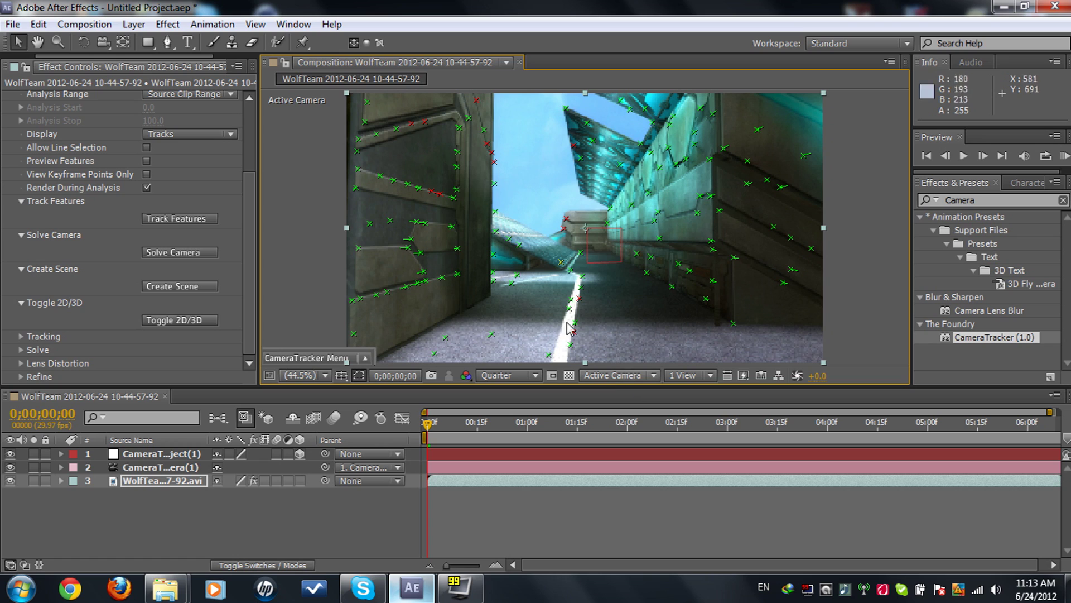
- Set a road track point near the frame centre as the origin via Ground Plane > Set Origin
{"action": "right_click", "coordinate": [563, 265]}
{"action": "mouse_move", "coordinate": [619, 296]}
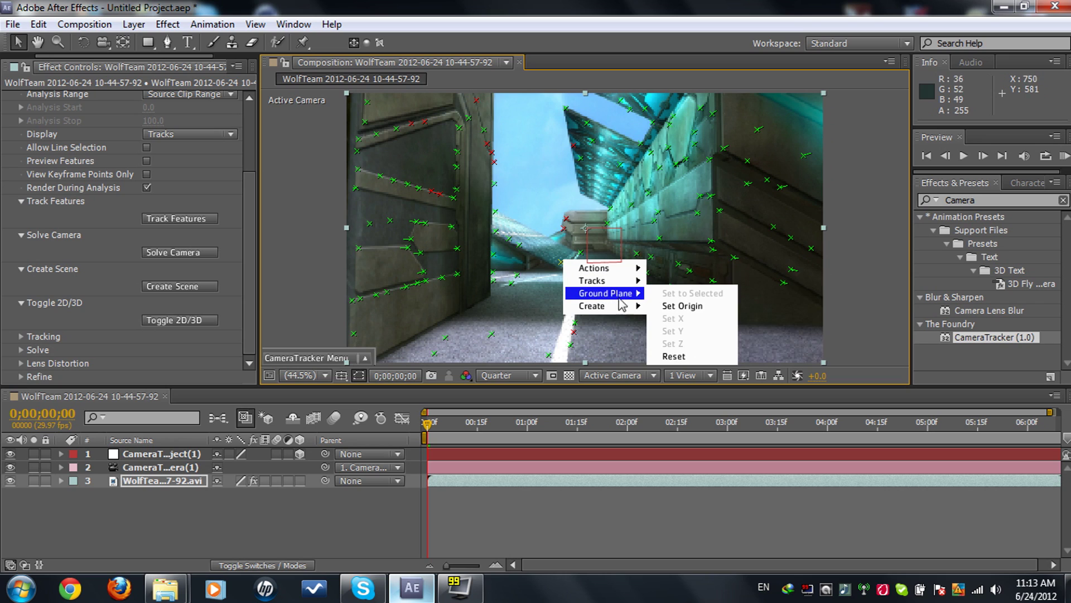
{"action": "left_click", "coordinate": [695, 308]}
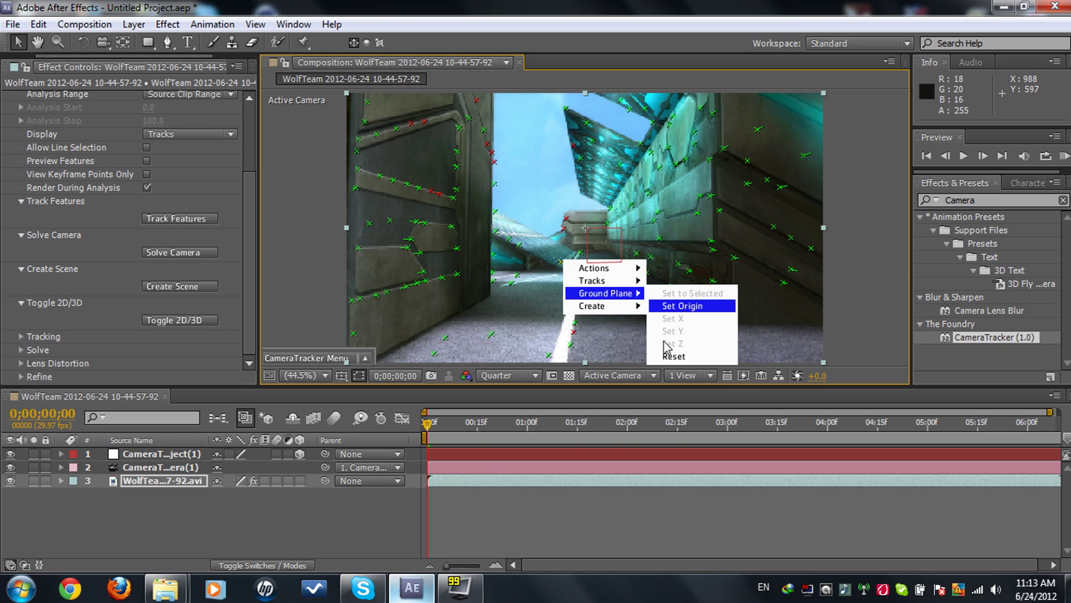
{"action": "left_click", "coordinate": [704, 355]}
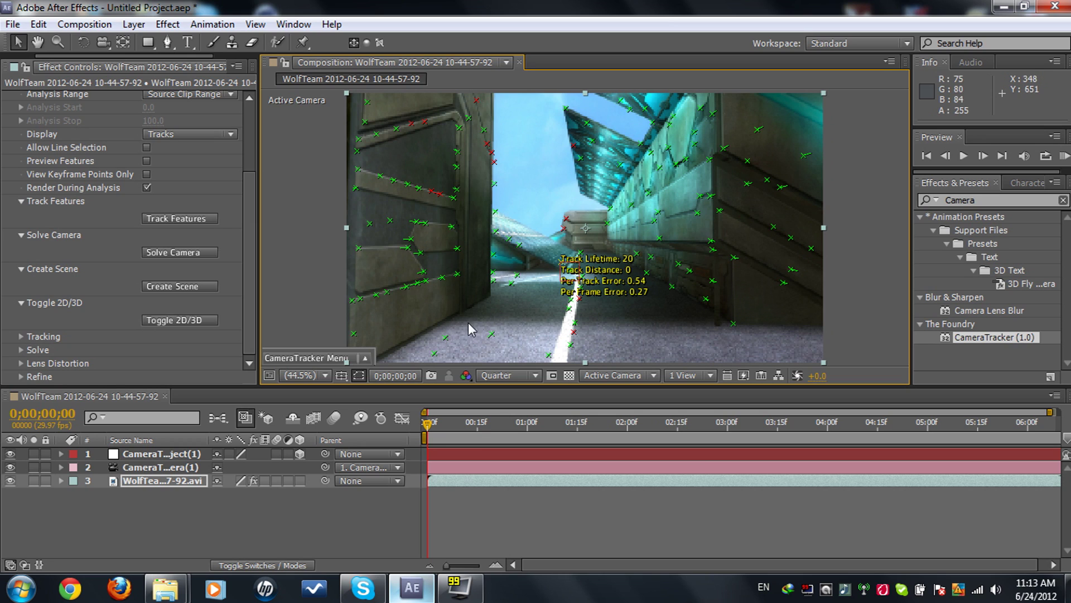
{"action": "left_click", "coordinate": [188, 42]}
- Type 'TUTORIAL' in capitals as a new text layer and make it a 3D layer
{"action": "left_click", "coordinate": [514, 268]}
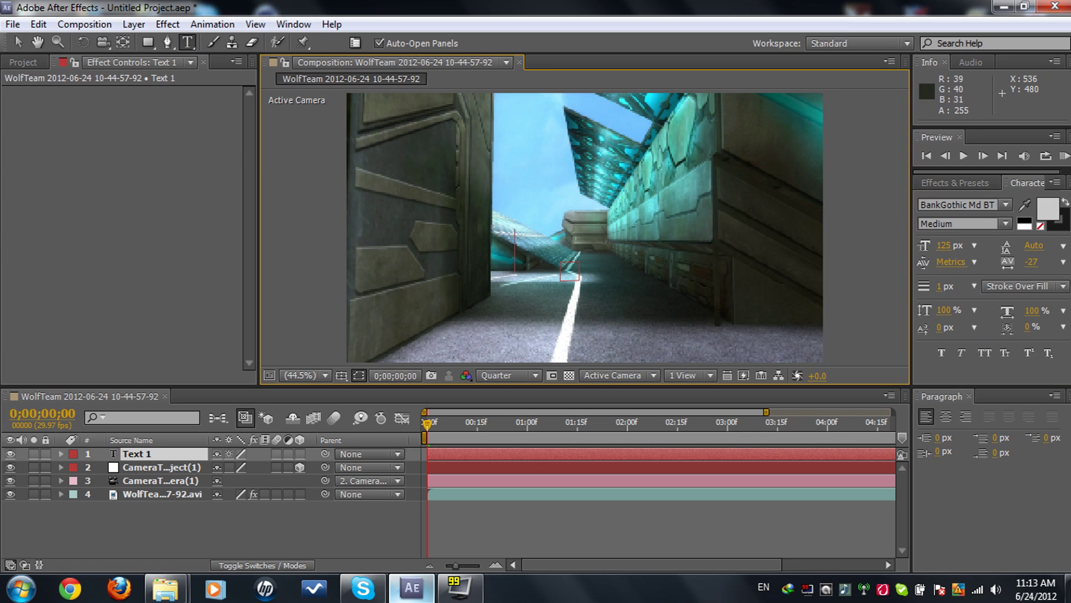
{"action": "key", "text": "Caps_Lock"}
{"action": "type", "text": "TUTORIAL"}
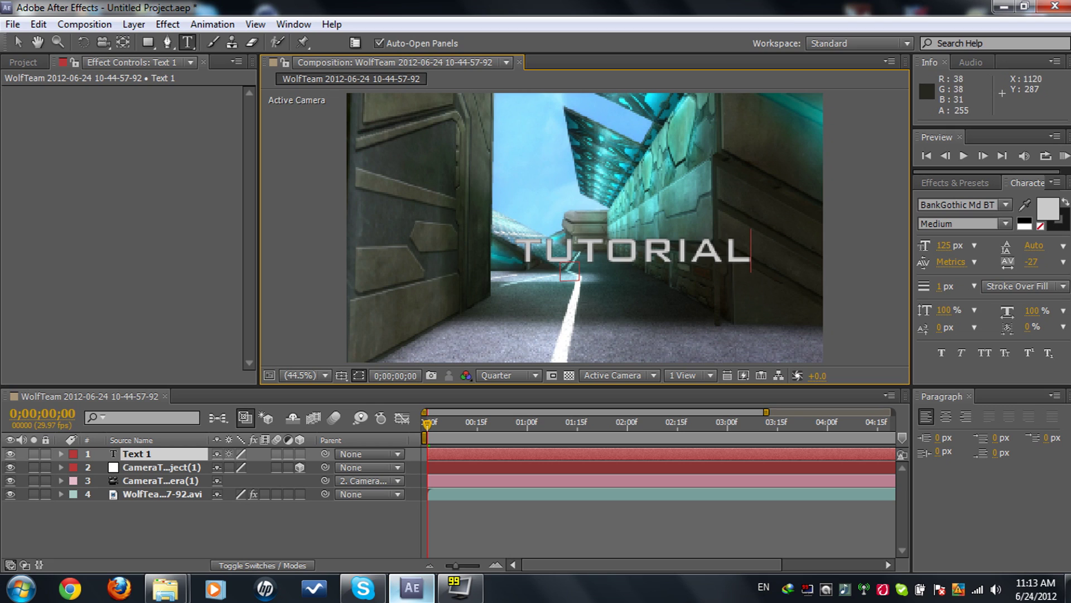
{"action": "key", "text": "BackSpace"}
{"action": "key", "text": "BackSpace"}
{"action": "key", "text": "BackSpace"}
{"action": "type", "text": "IAL"}
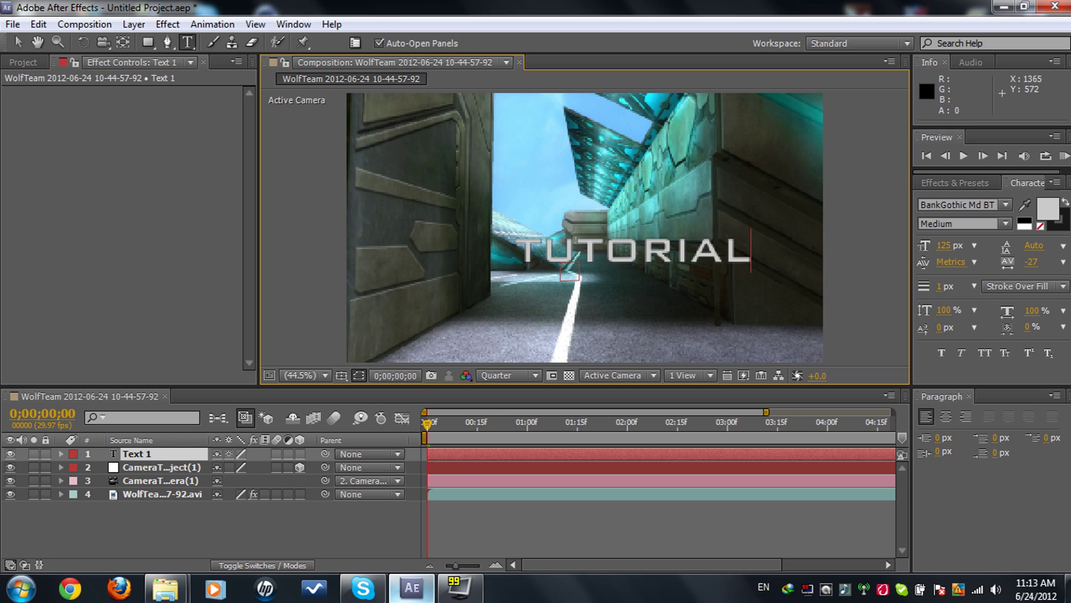
{"action": "key", "text": "Caps_Lock"}
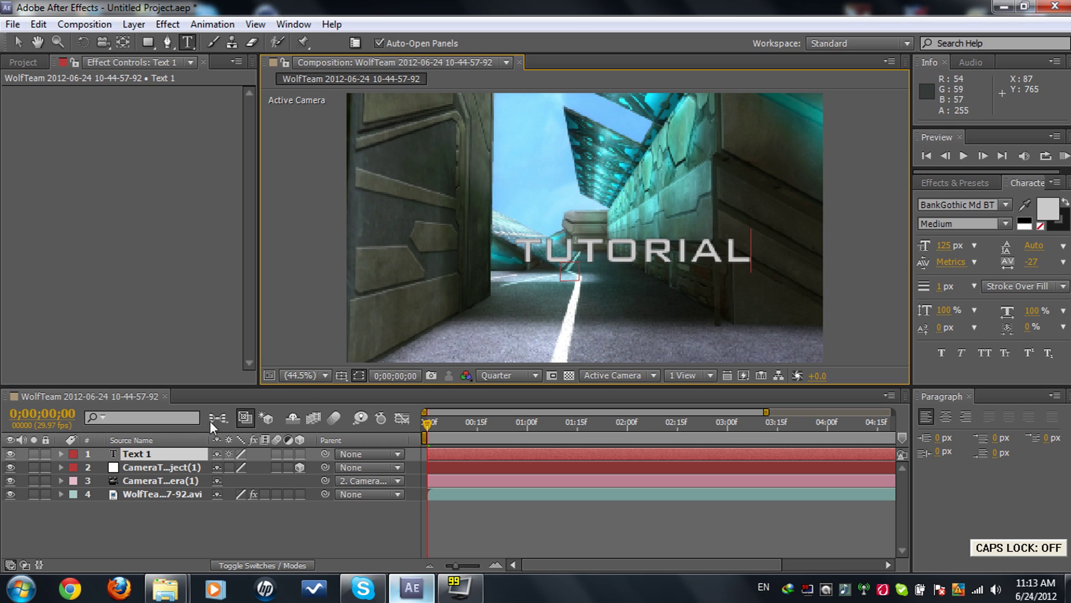
{"action": "left_click", "coordinate": [299, 447]}
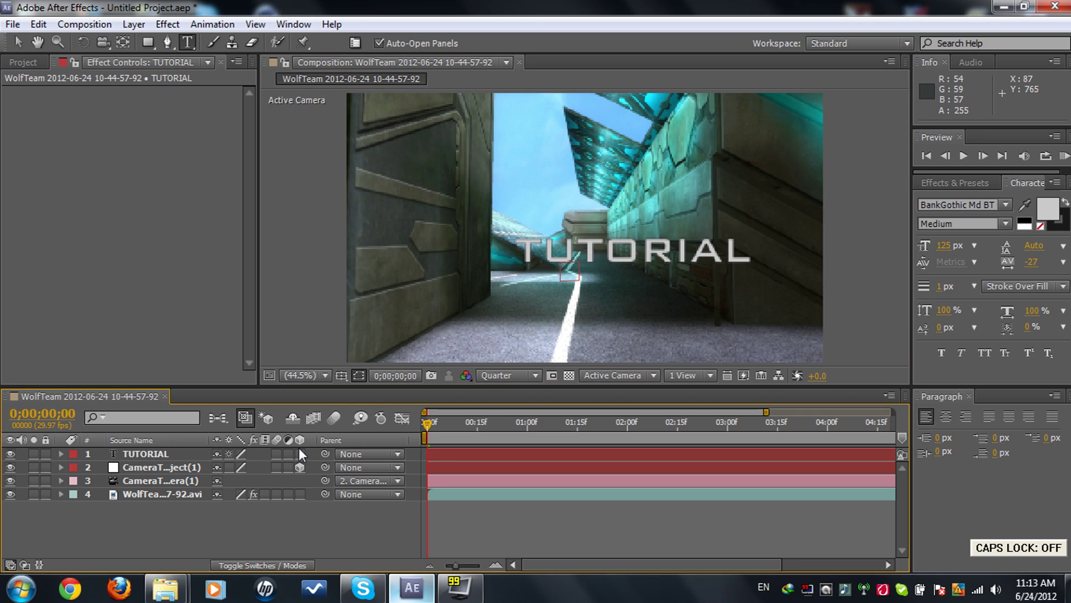
{"action": "left_click", "coordinate": [300, 454]}
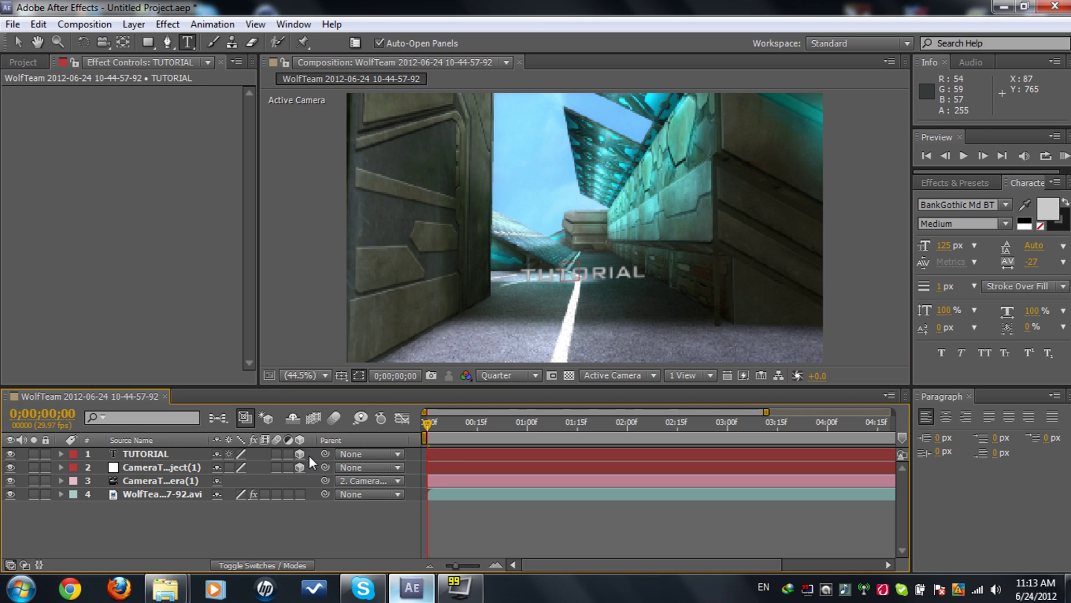
- Parent TUTORIAL to the CameraTracker scene object and raise its Position higher in the frame
{"action": "left_click_drag", "start_coordinate": [324, 453], "coordinate": [152, 467]}
{"action": "left_click", "coordinate": [159, 456]}
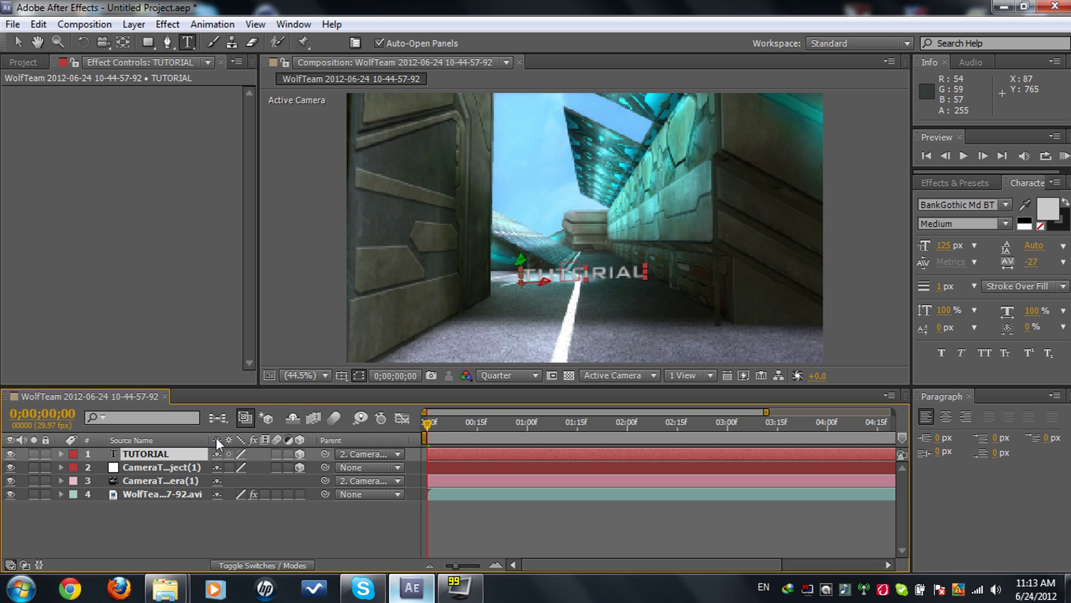
{"action": "key", "text": "p"}
{"action": "left_click_drag", "start_coordinate": [254, 467], "coordinate": [222, 464]}
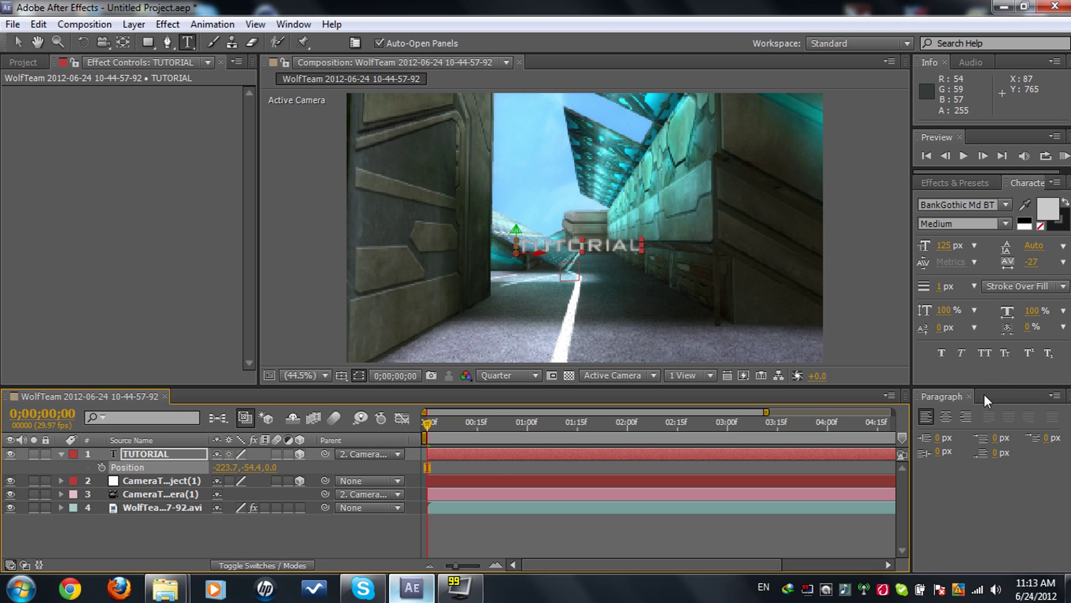
- Add a Position keyframe at 0;00;02;10 with Y raised to -109.4, then preview from the start
{"action": "left_click", "coordinate": [969, 396]}
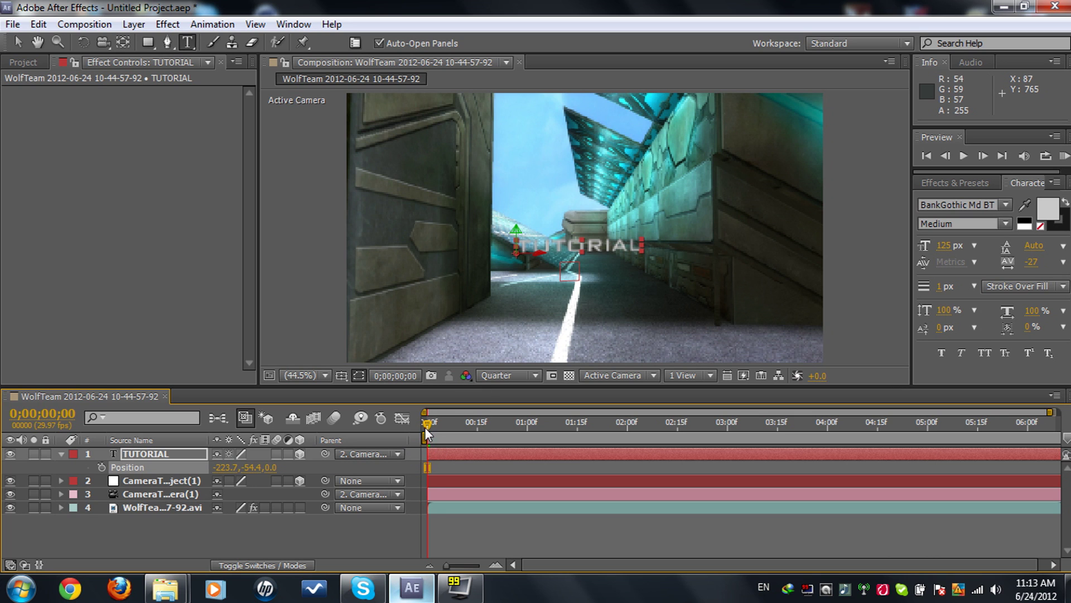
{"action": "left_click_drag", "start_coordinate": [425, 428], "coordinate": [619, 433]}
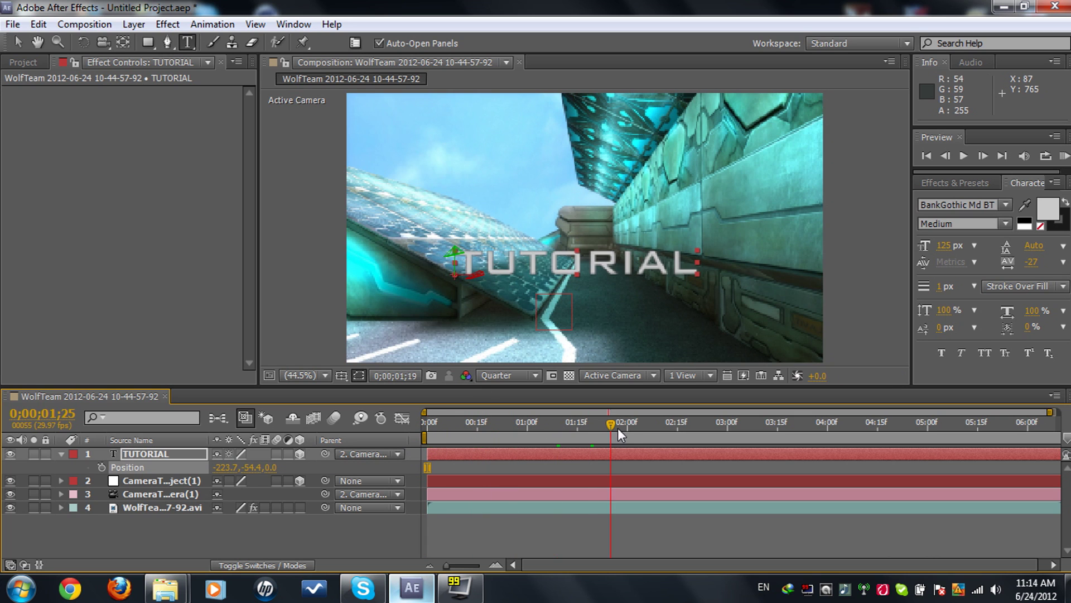
{"action": "left_click", "coordinate": [661, 428]}
{"action": "key", "text": "alt+shift+p"}
{"action": "key", "text": "Up"}
{"action": "key", "text": "Up"}
{"action": "key", "text": "Up"}
{"action": "key", "text": "Up"}
{"action": "key", "text": "Up"}
{"action": "key", "text": "Up"}
{"action": "key", "text": "Up"}
{"action": "key", "text": "Up"}
{"action": "key", "text": "Up"}
{"action": "key", "text": "Up"}
{"action": "key", "text": "Up"}
{"action": "key", "text": "Up"}
{"action": "key", "text": "Up"}
{"action": "key", "text": "Up"}
{"action": "key", "text": "Up"}
{"action": "key", "text": "Up"}
{"action": "key", "text": "Up"}
{"action": "key", "text": "Up"}
{"action": "key", "text": "Up"}
{"action": "key", "text": "Up"}
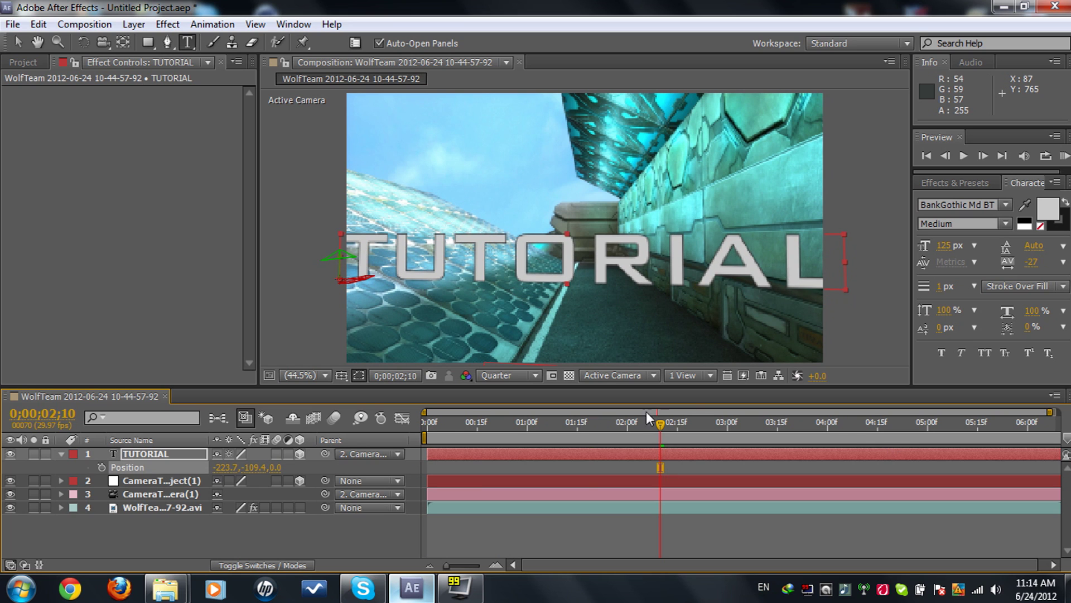
{"action": "left_click_drag", "start_coordinate": [627, 424], "coordinate": [413, 423]}
{"action": "key", "text": "space"}
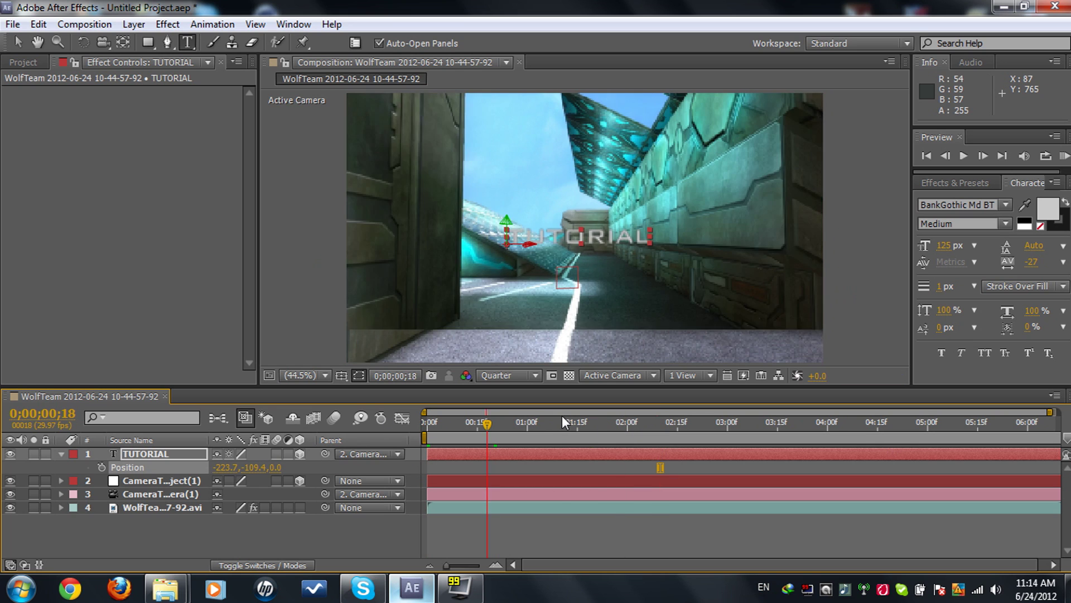
- Try a Y Rotation on TUTORIAL, leave it at 0, and return to the first frame
{"action": "key", "text": "r"}
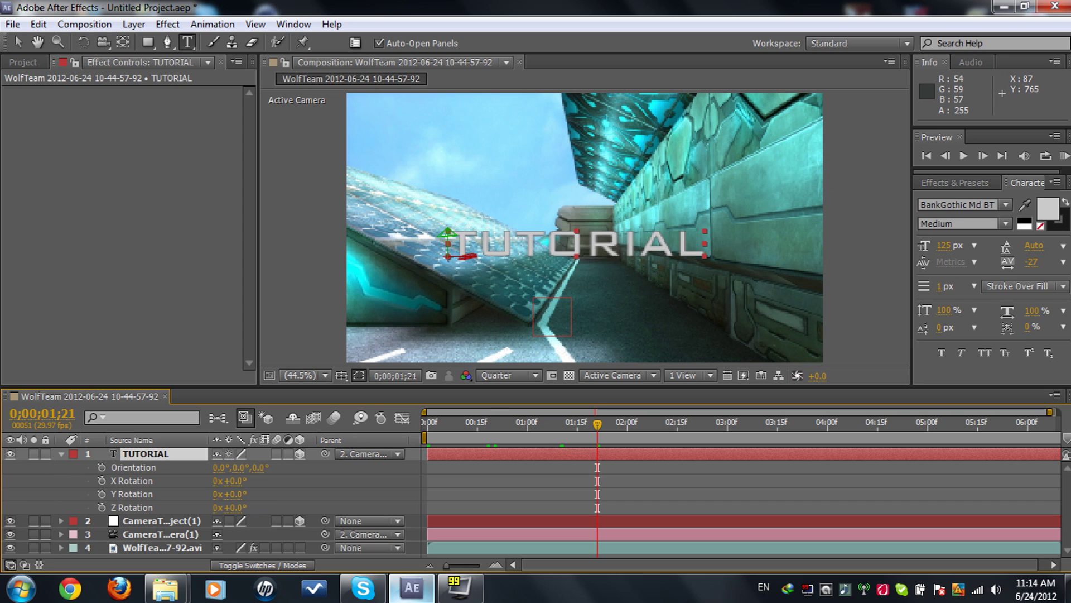
{"action": "left_click_drag", "start_coordinate": [230, 494], "coordinate": [230, 494]}
{"action": "left_click", "coordinate": [393, 473]}
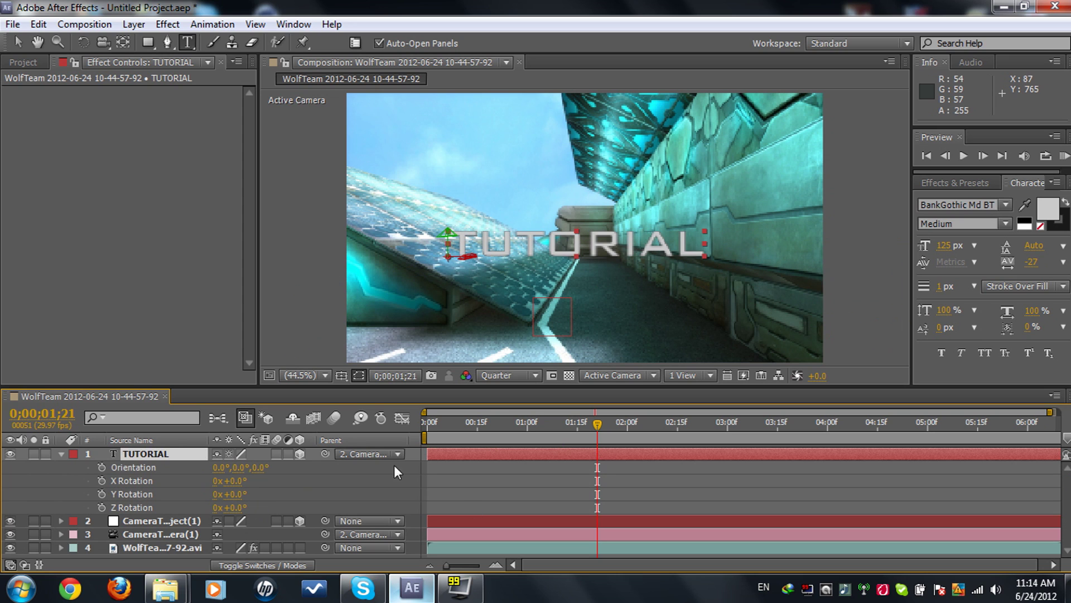
{"action": "left_click", "coordinate": [61, 453]}
{"action": "left_click", "coordinate": [431, 422]}
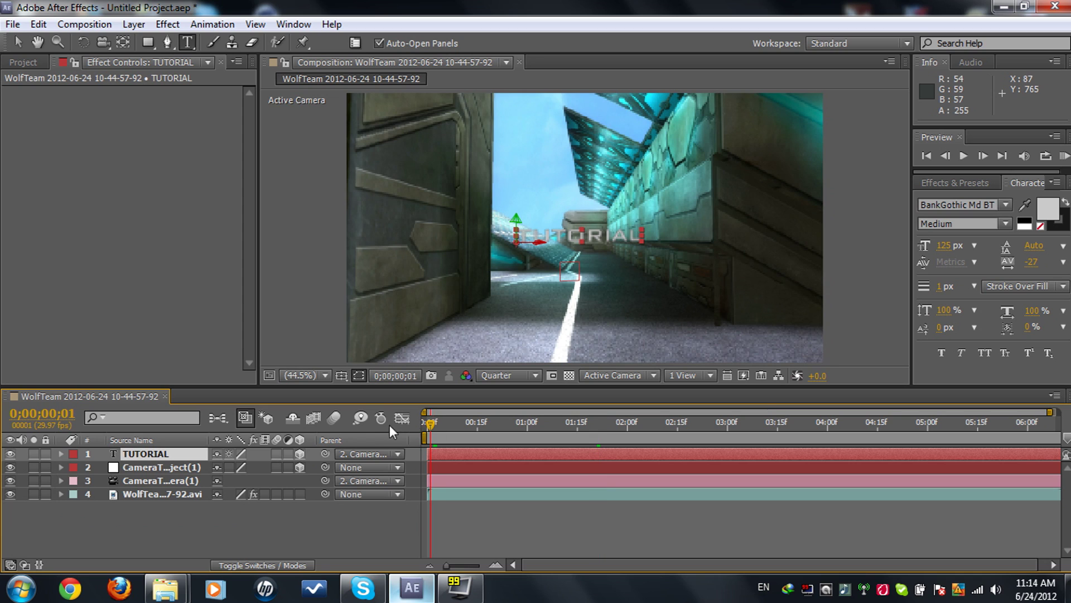
{"action": "key", "text": "Home"}
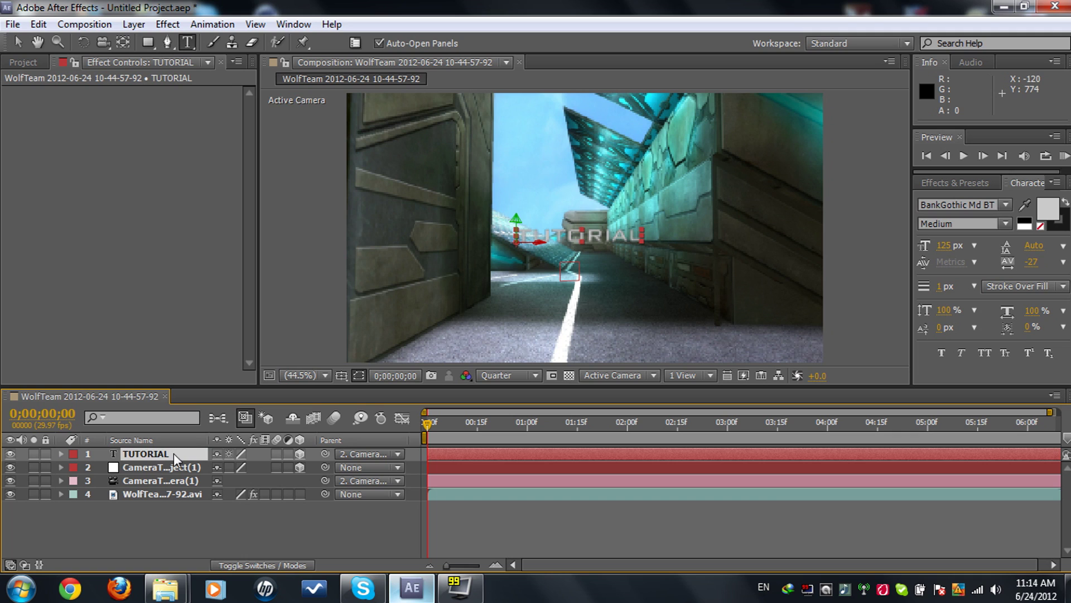
- Test a deeper Position Z then undo it, and duplicate TUTORIAL five times into TUTORIAL 2–6
{"action": "key", "text": "p"}
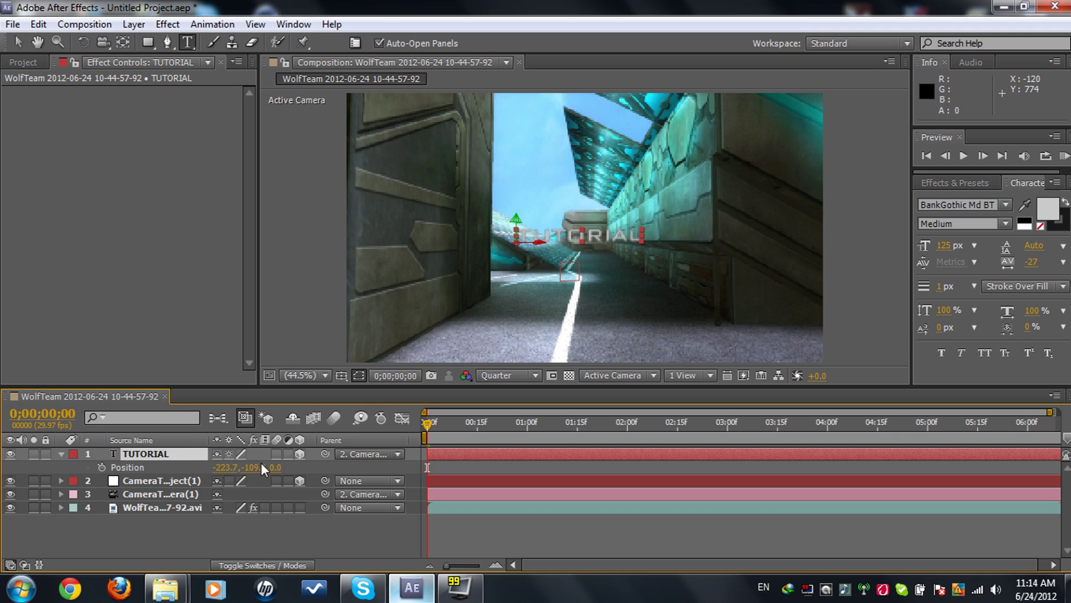
{"action": "left_click_drag", "start_coordinate": [275, 467], "coordinate": [241, 467]}
{"action": "key", "text": "ctrl+z"}
{"action": "key", "text": "ctrl+d"}
{"action": "key", "text": "ctrl+d"}
{"action": "key", "text": "ctrl+d"}
{"action": "key", "text": "ctrl+d"}
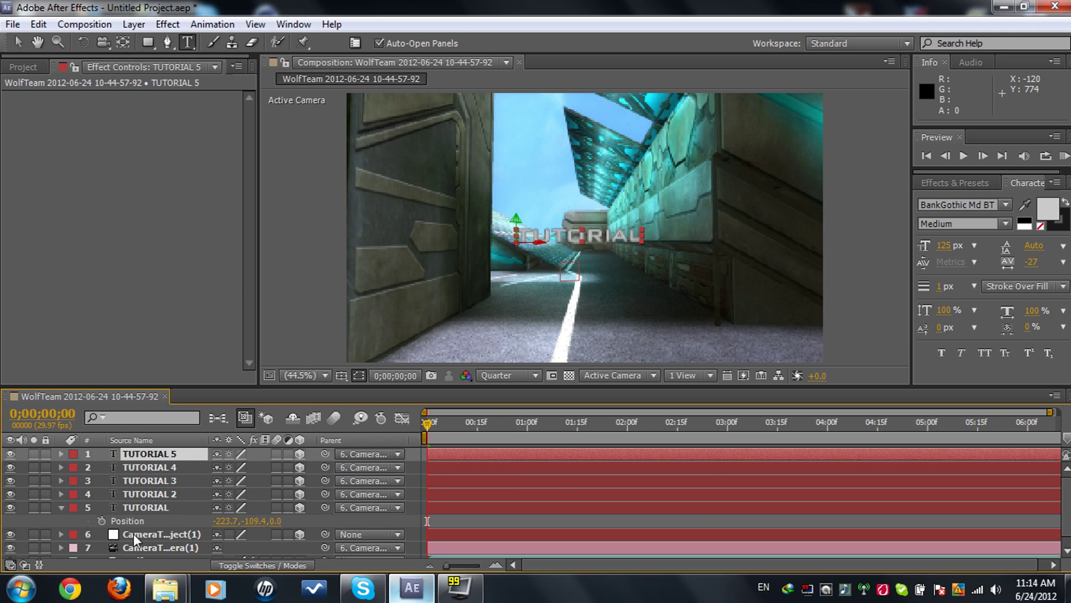
{"action": "key", "text": "ctrl+d"}
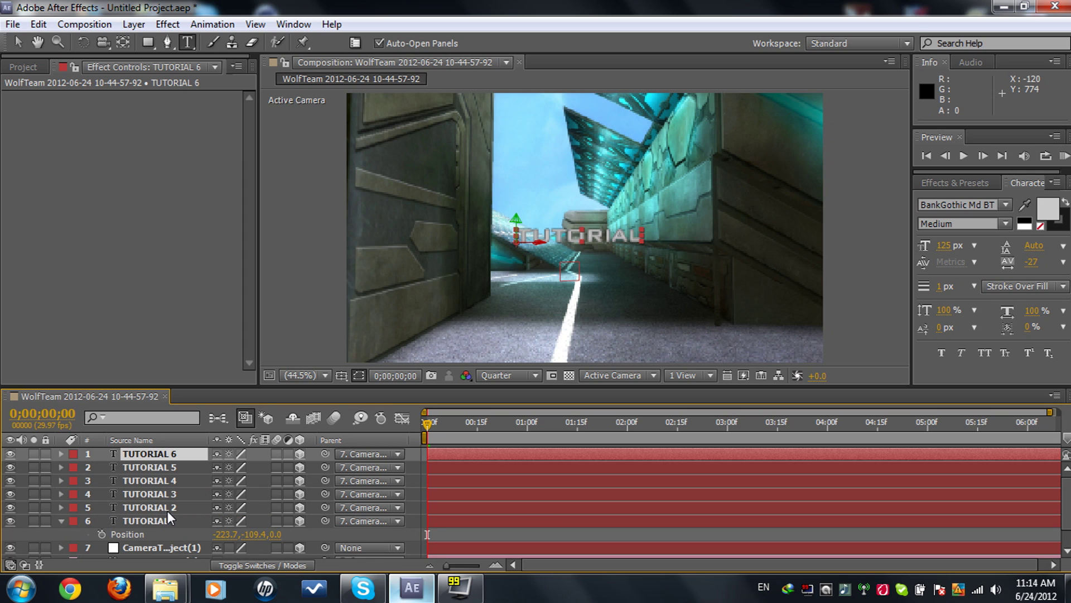
{"action": "left_click", "coordinate": [168, 507]}
{"action": "key", "text": "p"}
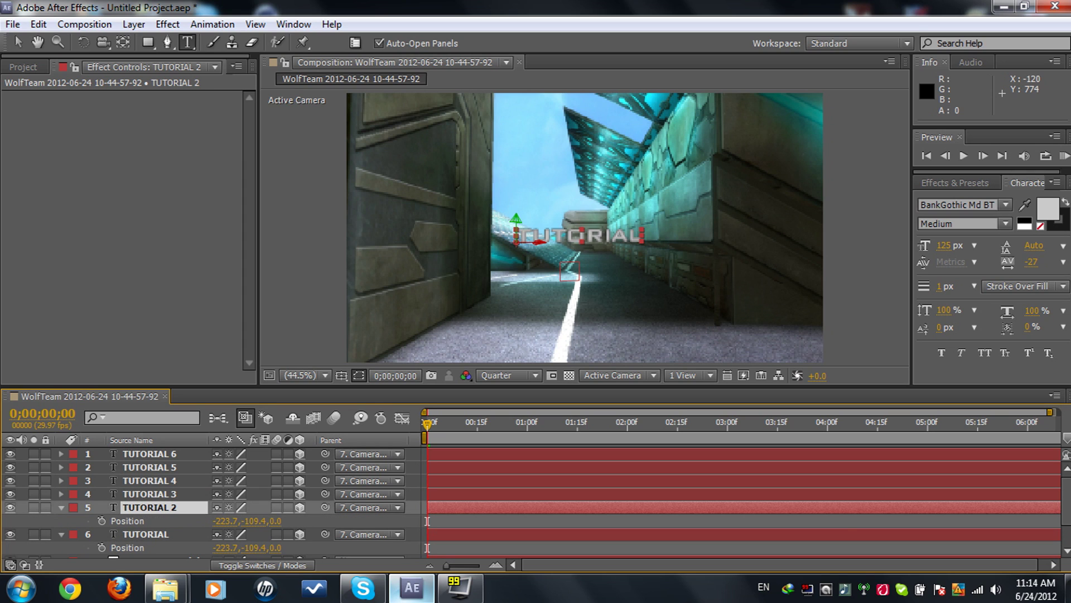
{"action": "scroll", "coordinate": [461, 523], "scroll_direction": "down", "scroll_amount": 3}
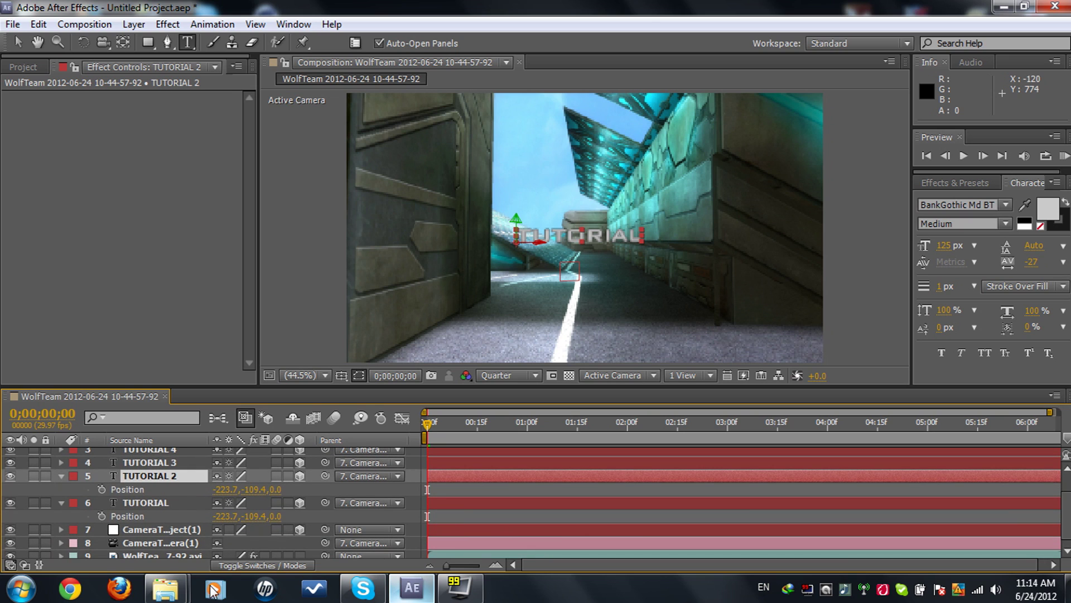
- Set Position Z to 1, 2 and 3 for TUTORIAL 2, TUTORIAL 3 and TUTORIAL 4
{"action": "left_click", "coordinate": [276, 488]}
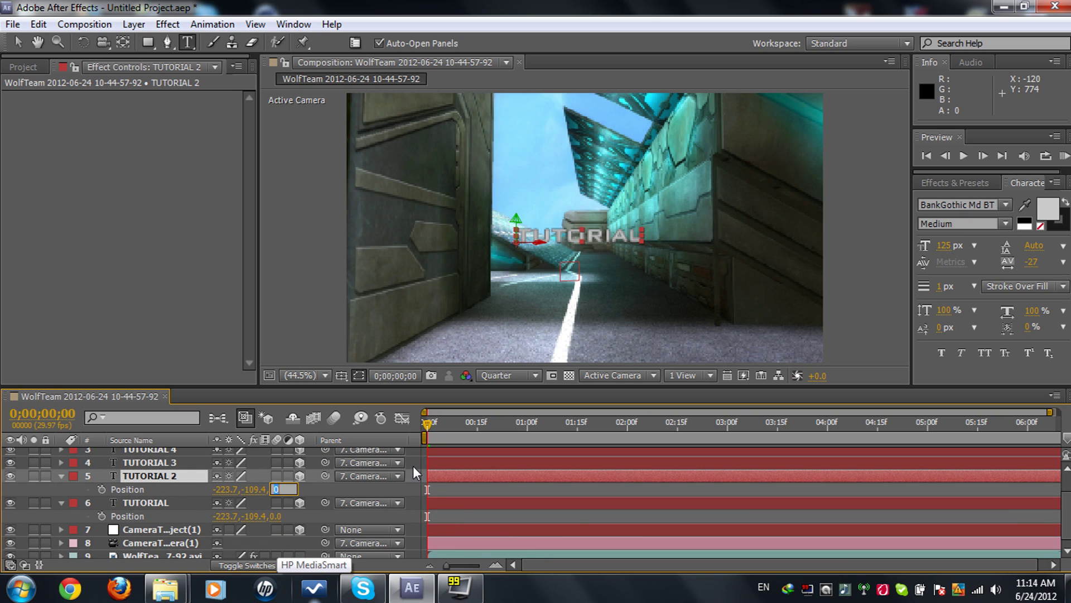
{"action": "type", "text": "1"}
{"action": "key", "text": "Return"}
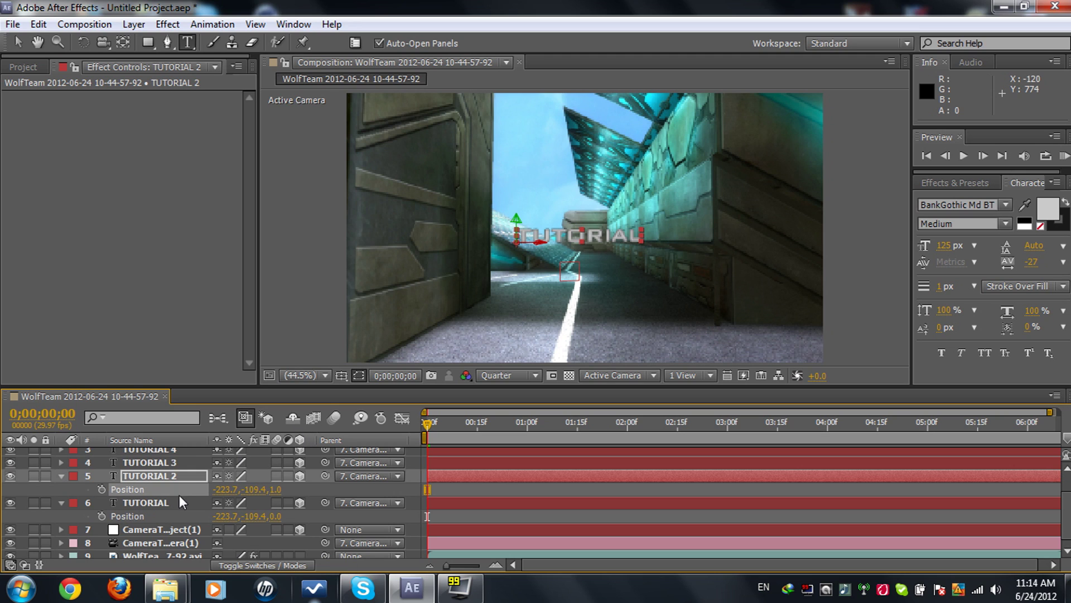
{"action": "left_click", "coordinate": [155, 462]}
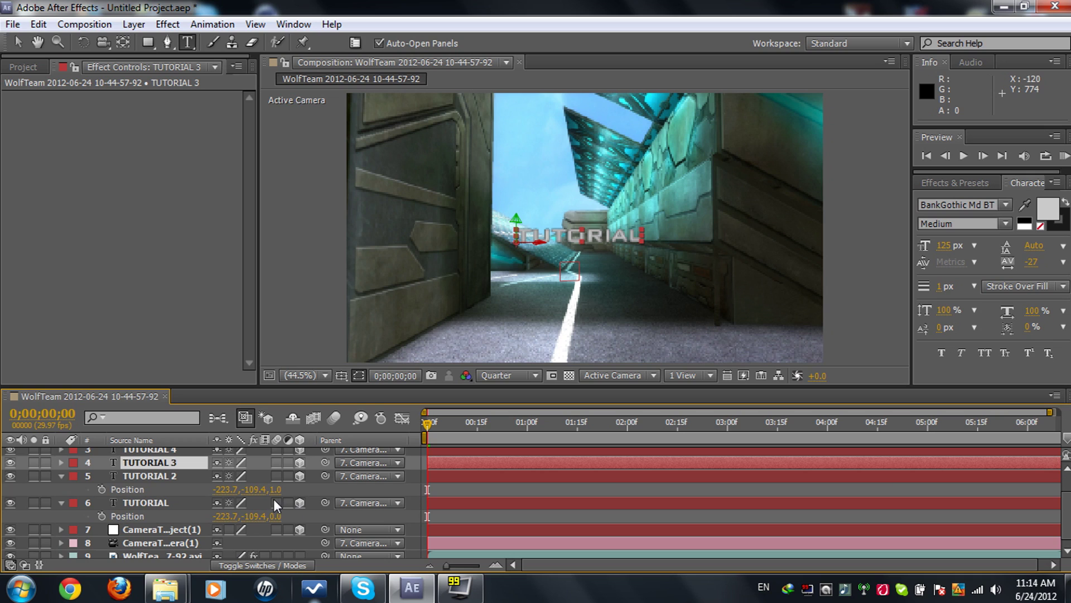
{"action": "key", "text": "p"}
{"action": "left_click", "coordinate": [276, 476]}
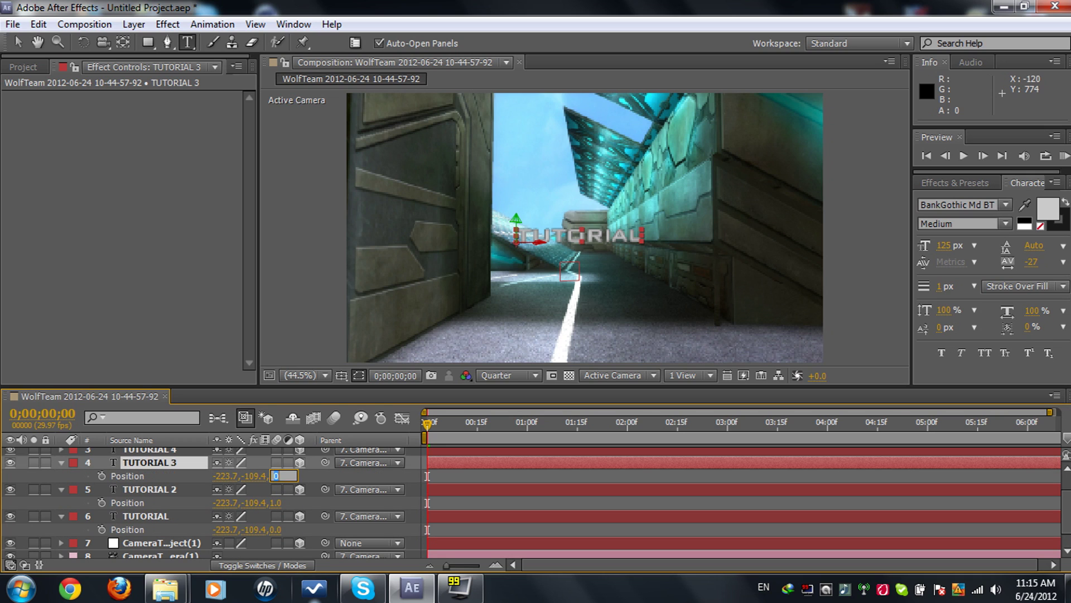
{"action": "type", "text": "2"}
{"action": "key", "text": "Return"}
{"action": "left_click", "coordinate": [140, 451]}
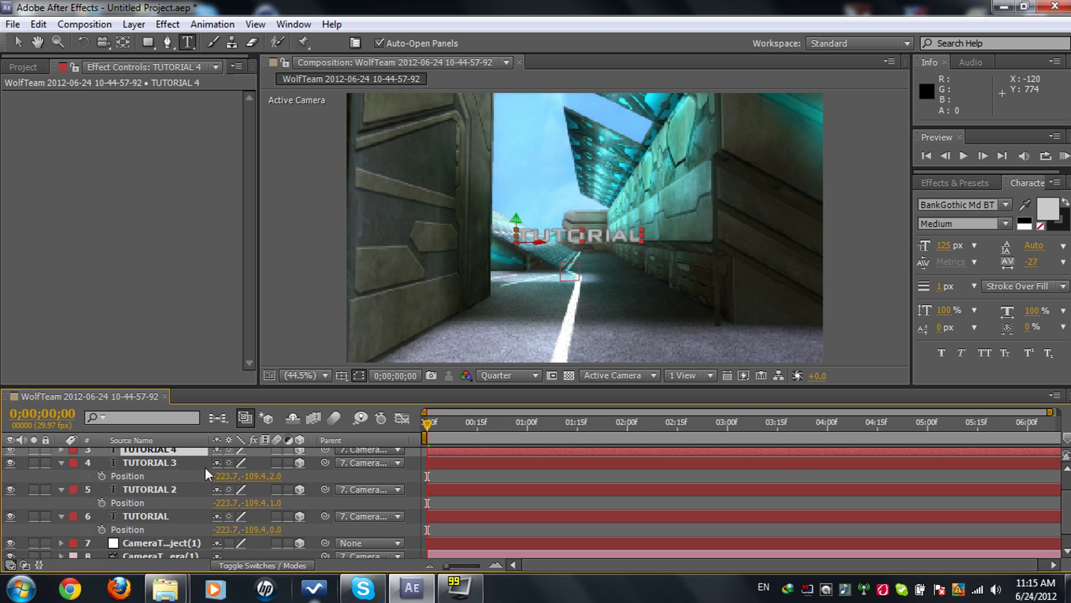
{"action": "key", "text": "p"}
{"action": "left_click", "coordinate": [275, 467]}
{"action": "type", "text": "3.7,-109.4,3.0"}
{"action": "key", "text": "Return"}
- Set Position Z to 4 for TUTORIAL 5 and 5 for TUTORIAL 6
{"action": "scroll", "coordinate": [245, 479], "scroll_direction": "up", "scroll_amount": 1}
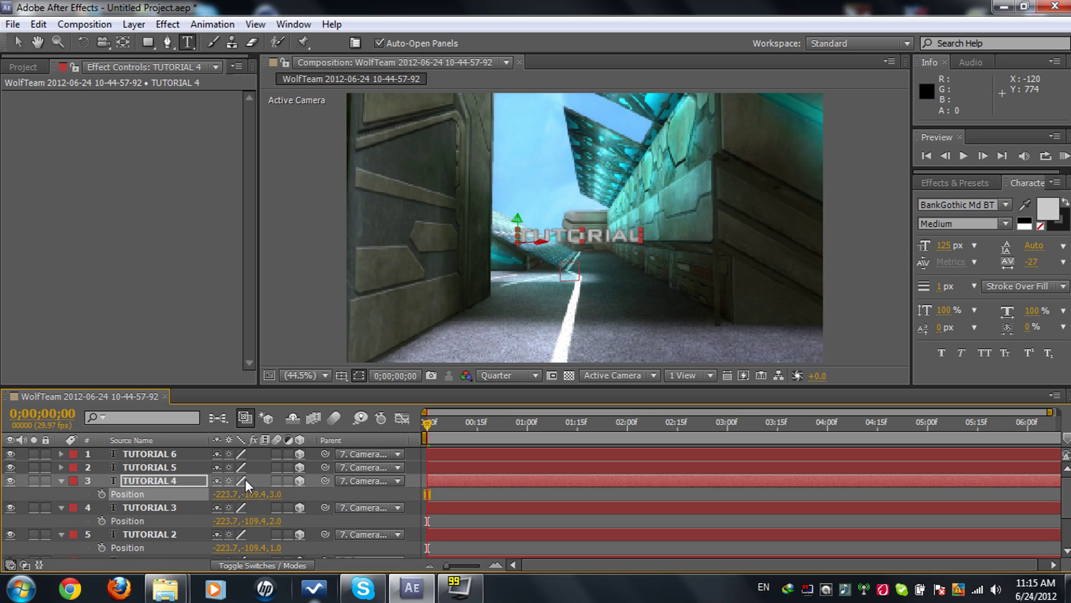
{"action": "left_click", "coordinate": [163, 466]}
{"action": "key", "text": "p"}
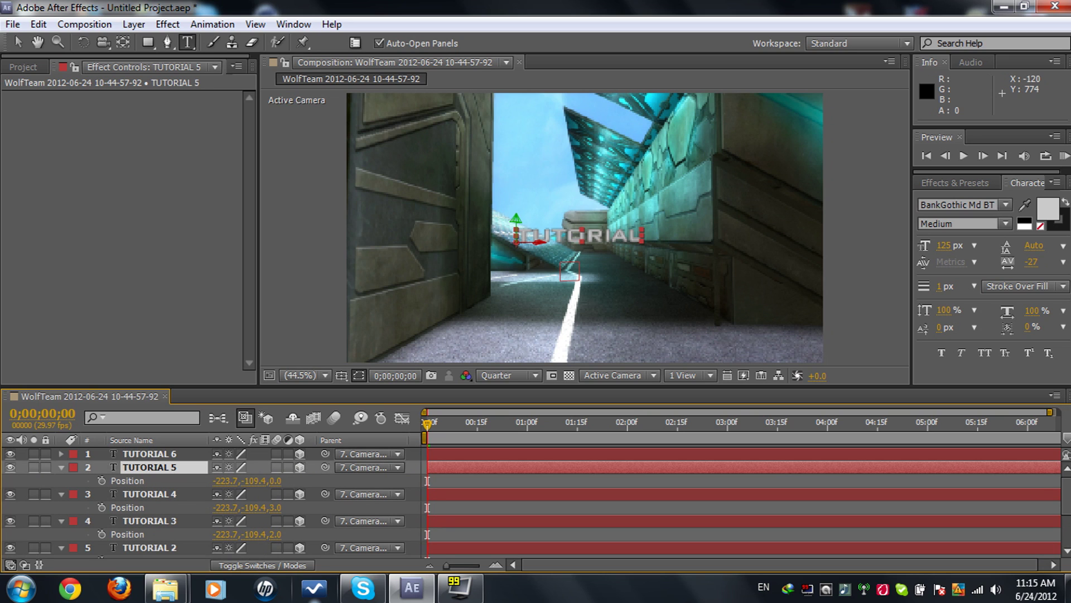
{"action": "left_click", "coordinate": [276, 481]}
{"action": "type", "text": "4"}
{"action": "key", "text": "Return"}
{"action": "left_click", "coordinate": [164, 452]}
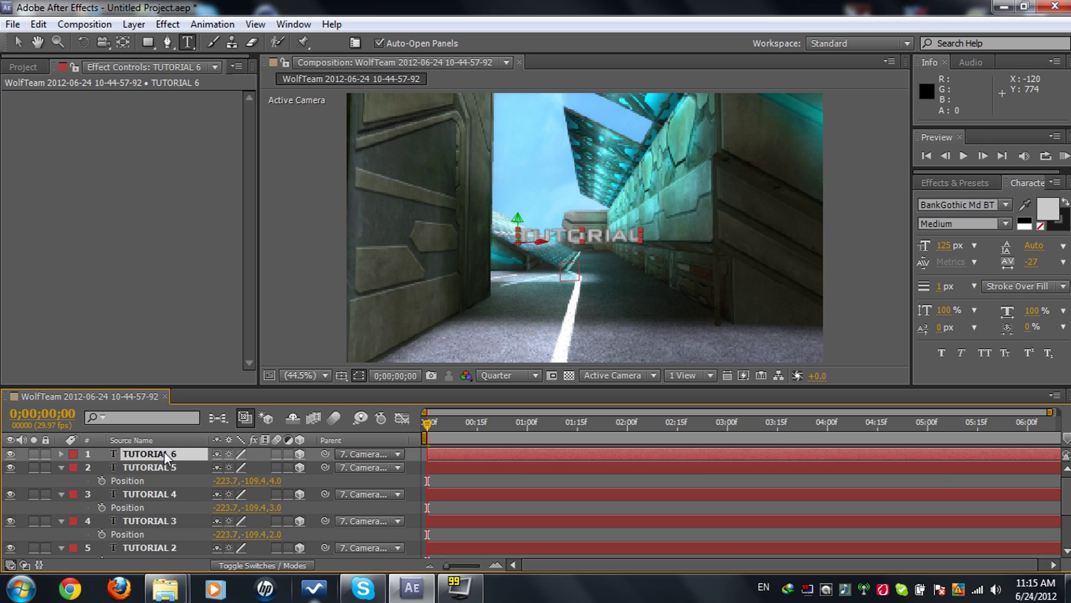
{"action": "key", "text": "p"}
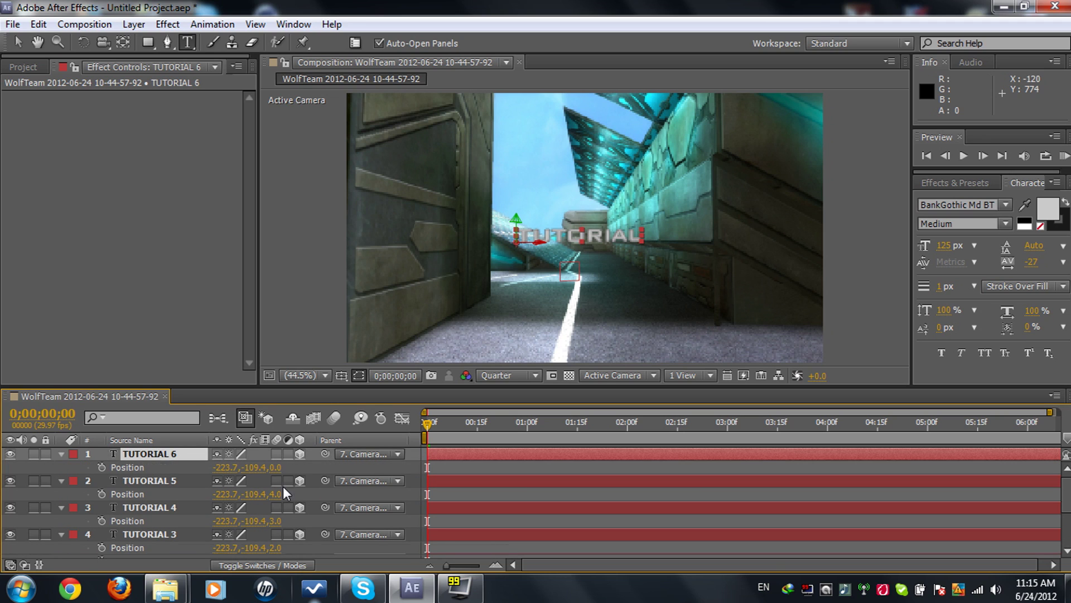
{"action": "left_click", "coordinate": [274, 467]}
{"action": "type", "text": "5"}
{"action": "key", "text": "Return"}
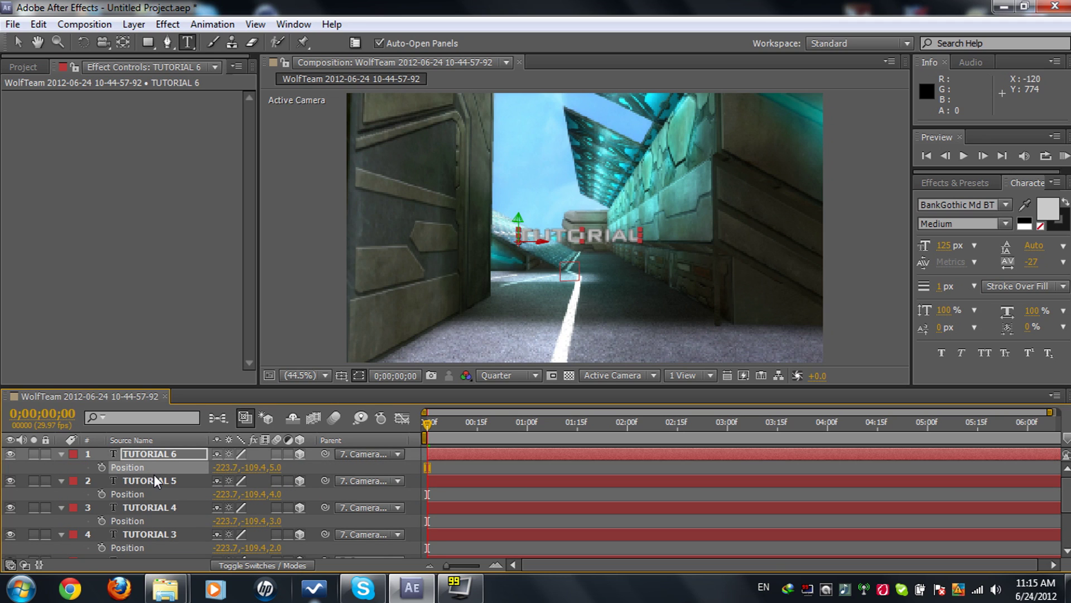
{"action": "scroll", "coordinate": [180, 485], "scroll_direction": "down", "scroll_amount": 5}
{"action": "scroll", "coordinate": [376, 480], "scroll_direction": "up", "scroll_amount": 5}
- Switch the viewer preview to Full resolution and scrub the footage, returning to the start
{"action": "left_click_drag", "start_coordinate": [426, 420], "coordinate": [642, 462]}
{"action": "left_click", "coordinate": [528, 375]}
{"action": "left_click", "coordinate": [507, 413]}
{"action": "left_click_drag", "start_coordinate": [647, 424], "coordinate": [481, 424]}
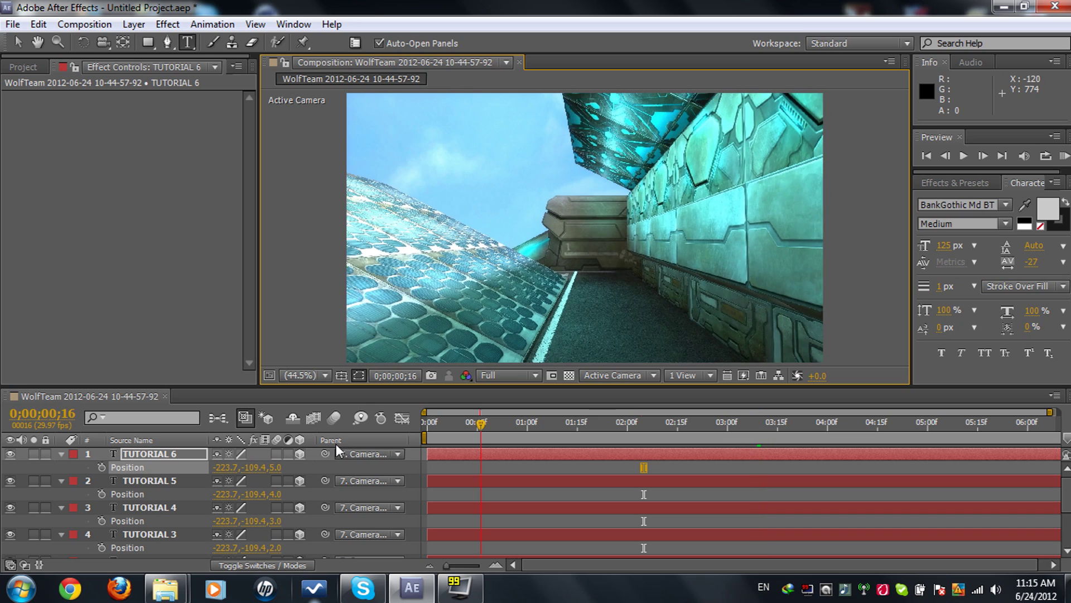
{"action": "key", "text": "Home"}
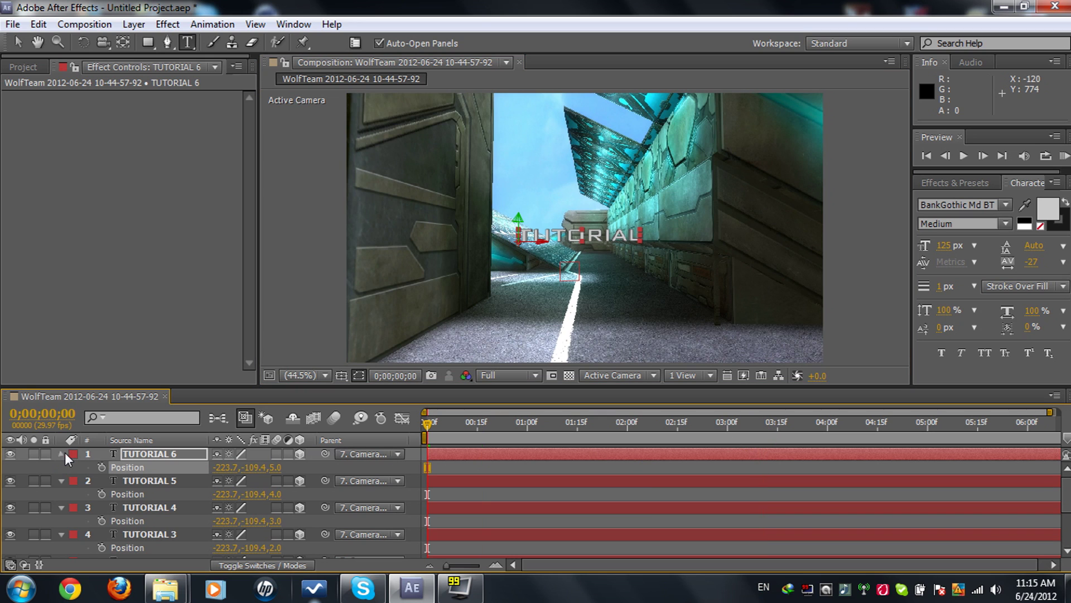
- Collapse all six TUTORIAL layers' properties and turn on motion blur for the text layers
{"action": "left_click", "coordinate": [61, 454]}
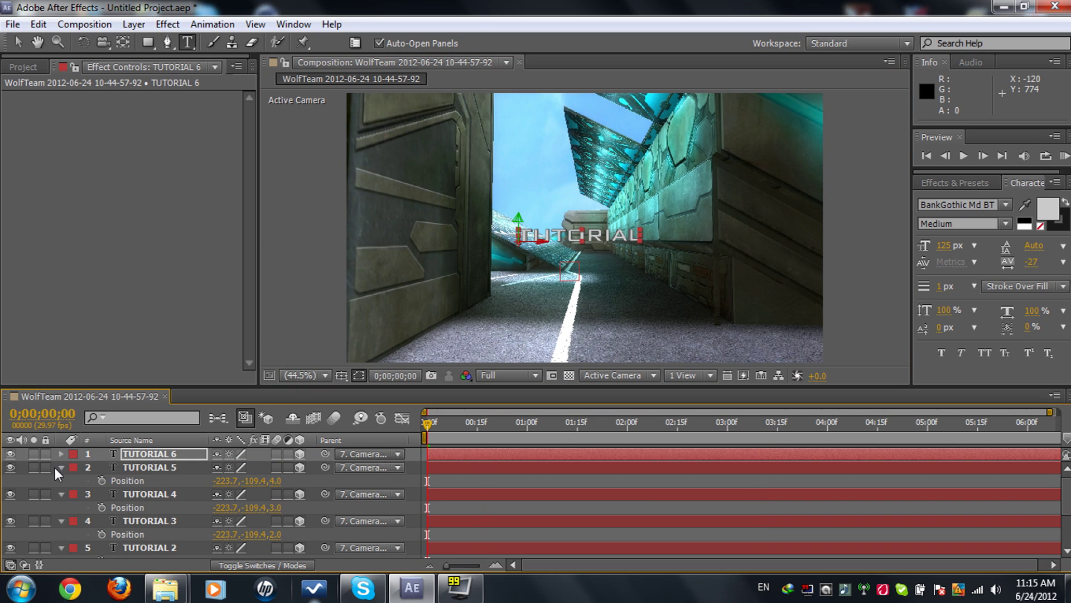
{"action": "left_click", "coordinate": [60, 467]}
{"action": "left_click", "coordinate": [61, 480]}
{"action": "left_click", "coordinate": [61, 494]}
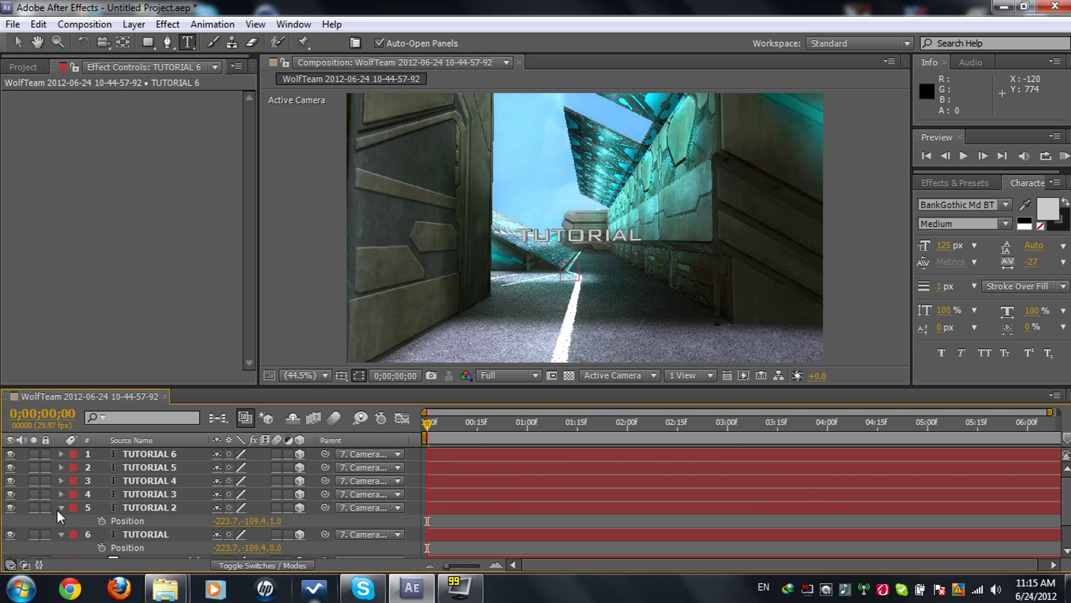
{"action": "left_click", "coordinate": [60, 507]}
{"action": "left_click", "coordinate": [61, 520]}
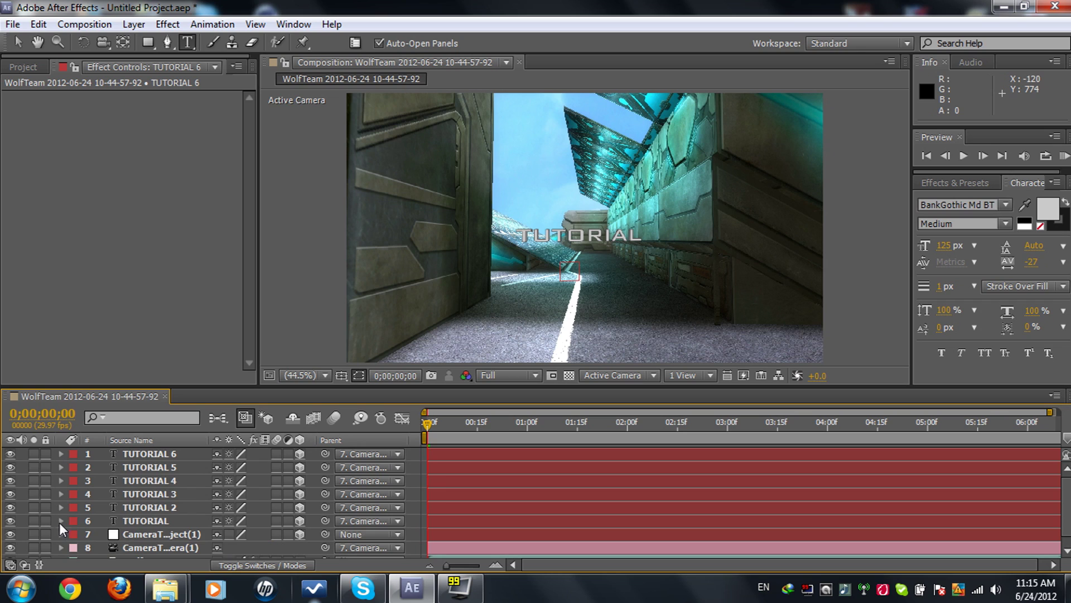
{"action": "left_click", "coordinate": [278, 453]}
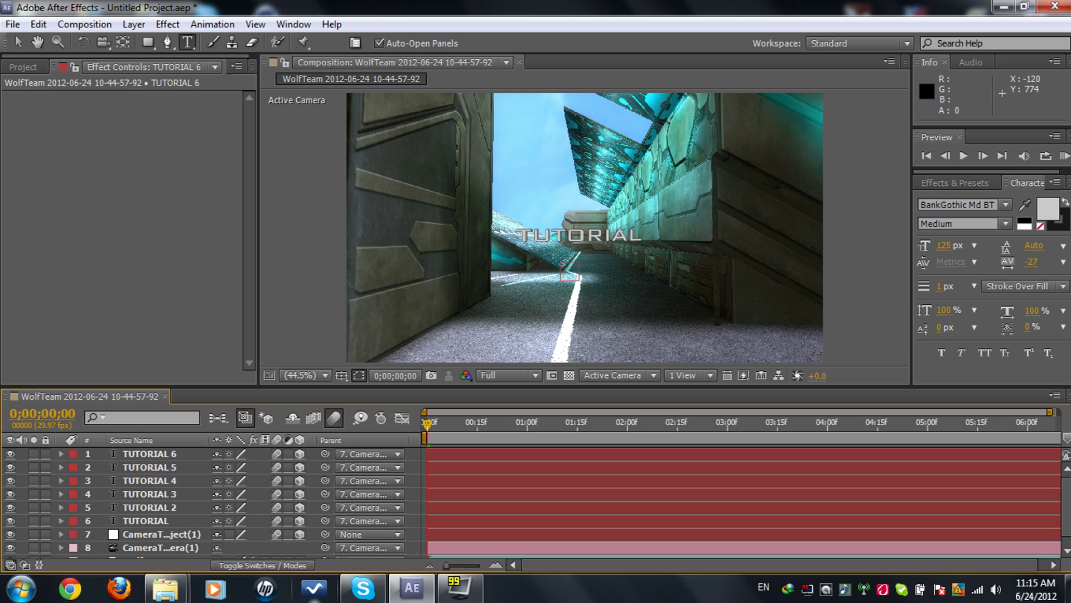
- Search Effects & Presets for 'glow' and apply Glow to the TUTORIAL layer
{"action": "left_click", "coordinate": [948, 183]}
{"action": "type", "text": "g"}
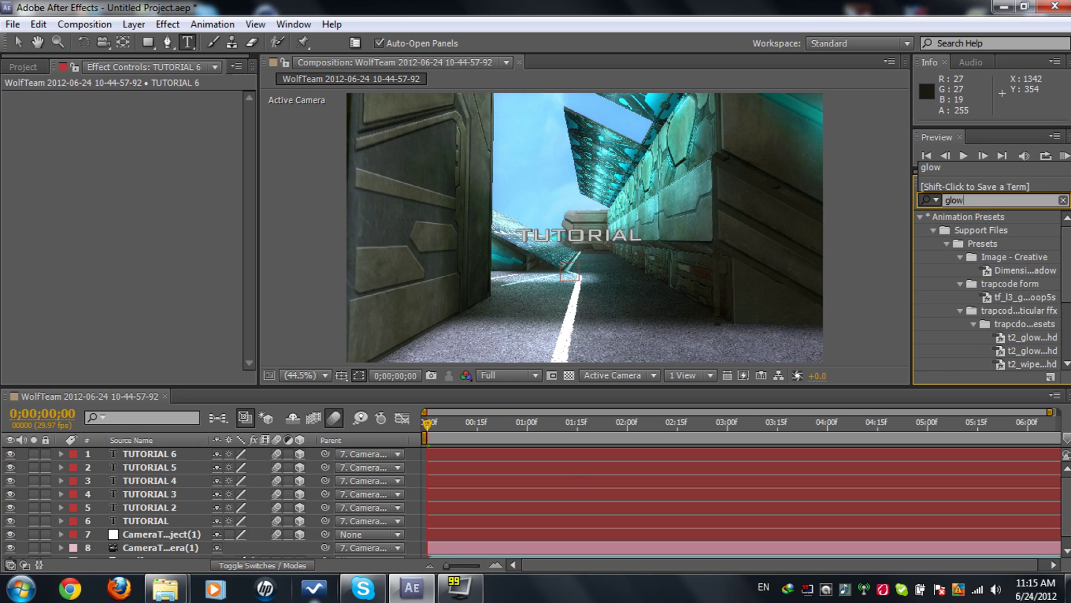
{"action": "type", "text": "low"}
{"action": "left_click_drag", "start_coordinate": [956, 363], "coordinate": [153, 521]}
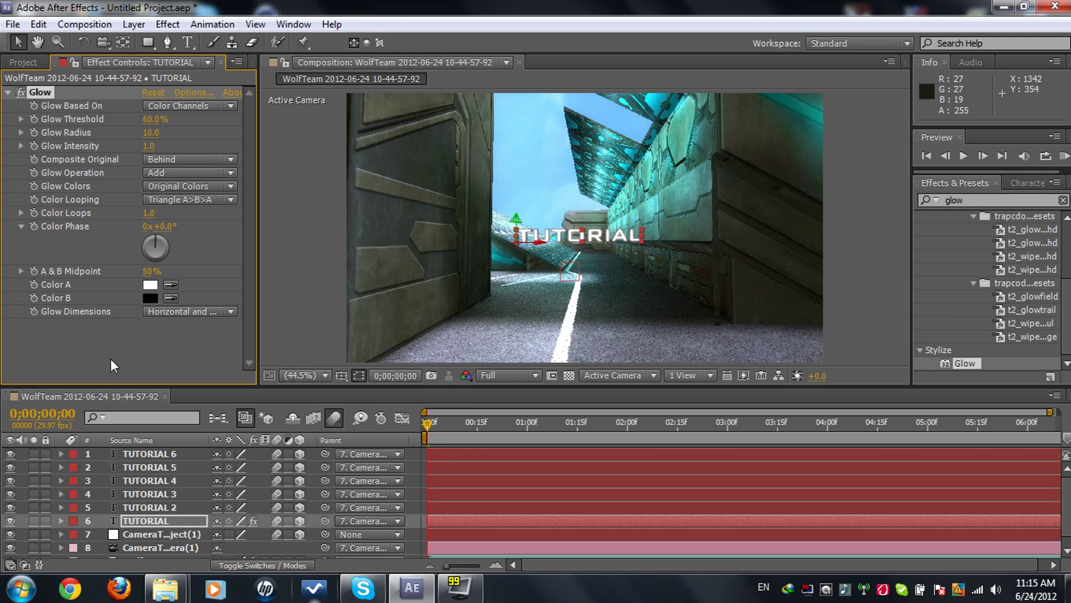
- Paste the Glow effect onto TUTORIAL 2 through TUTORIAL 6 and scrub to about 1;11
{"action": "left_click", "coordinate": [153, 507]}
{"action": "left_click", "coordinate": [159, 455], "text": "shift"}
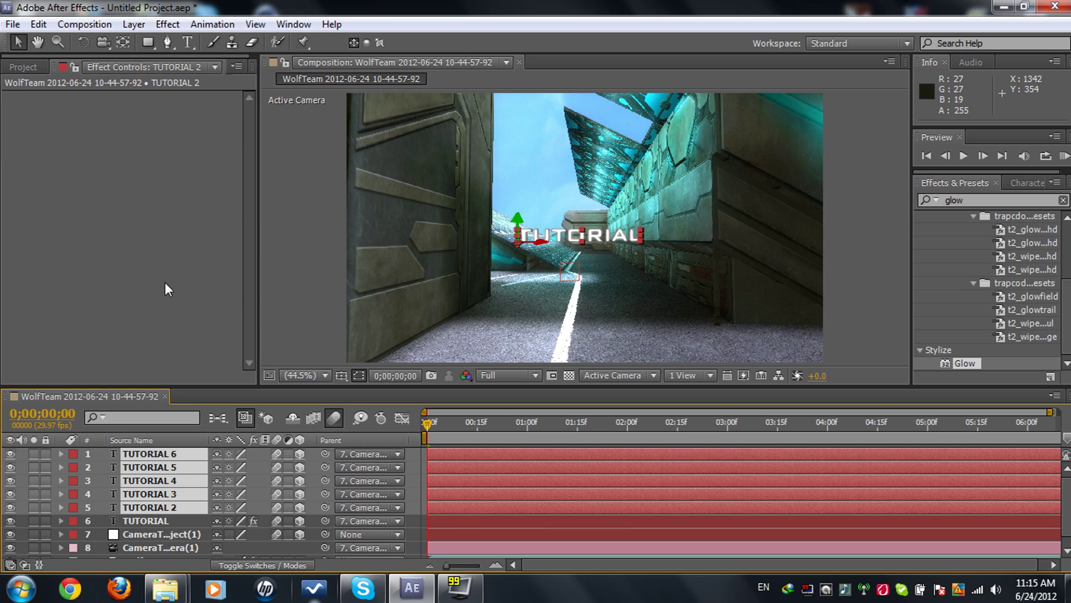
{"action": "key", "text": "ctrl+v"}
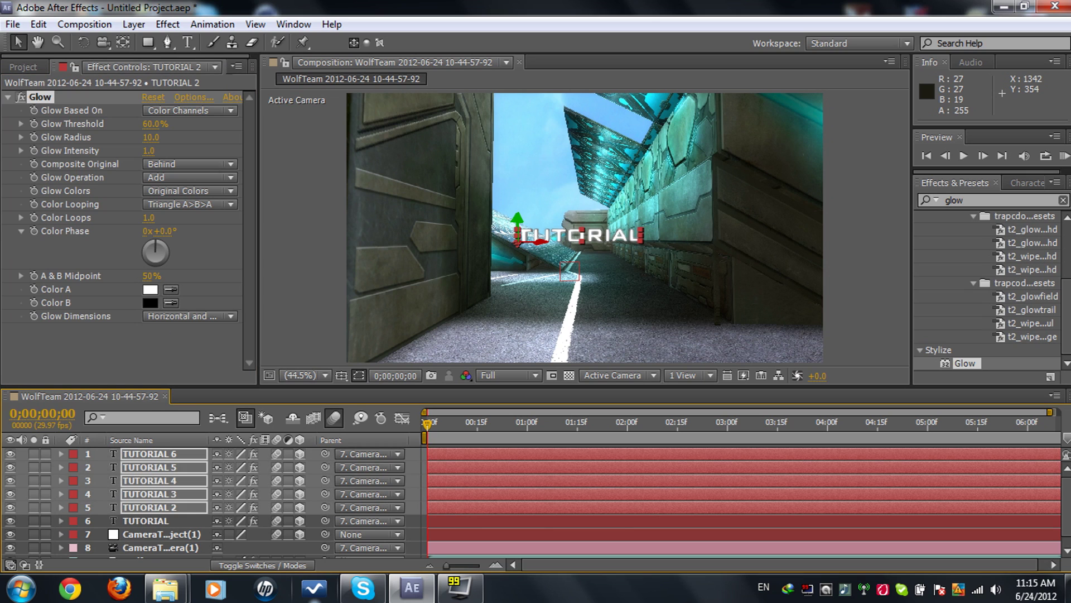
{"action": "left_click", "coordinate": [146, 534]}
{"action": "left_click_drag", "start_coordinate": [430, 421], "coordinate": [721, 412]}
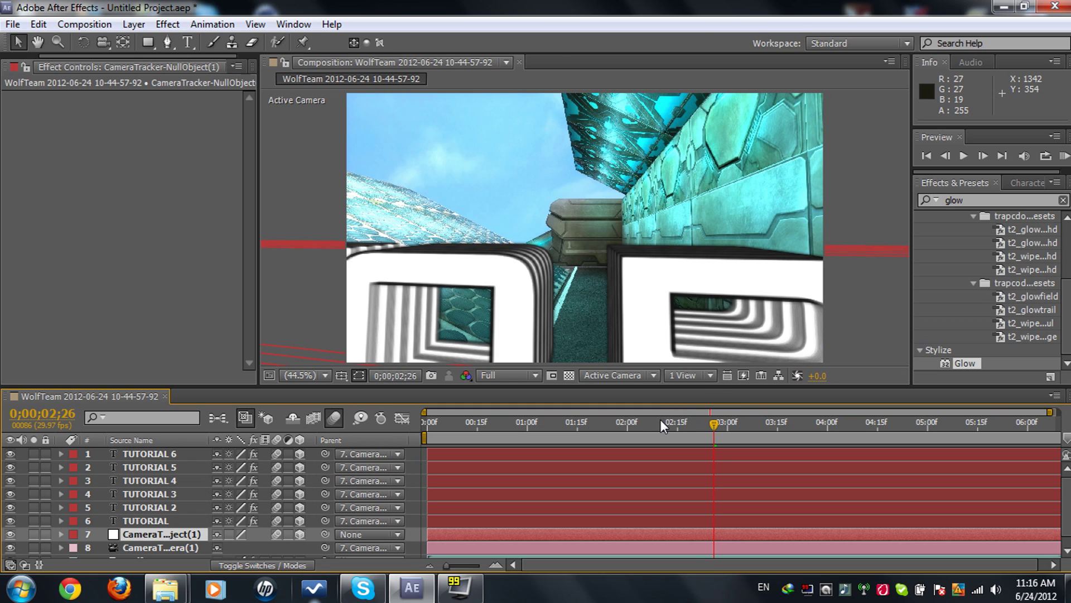
- Set the preview resolution to Third and scrub from 2;11 to 2;22 to review the extruded TUTORIAL text
{"action": "left_click", "coordinate": [504, 373]}
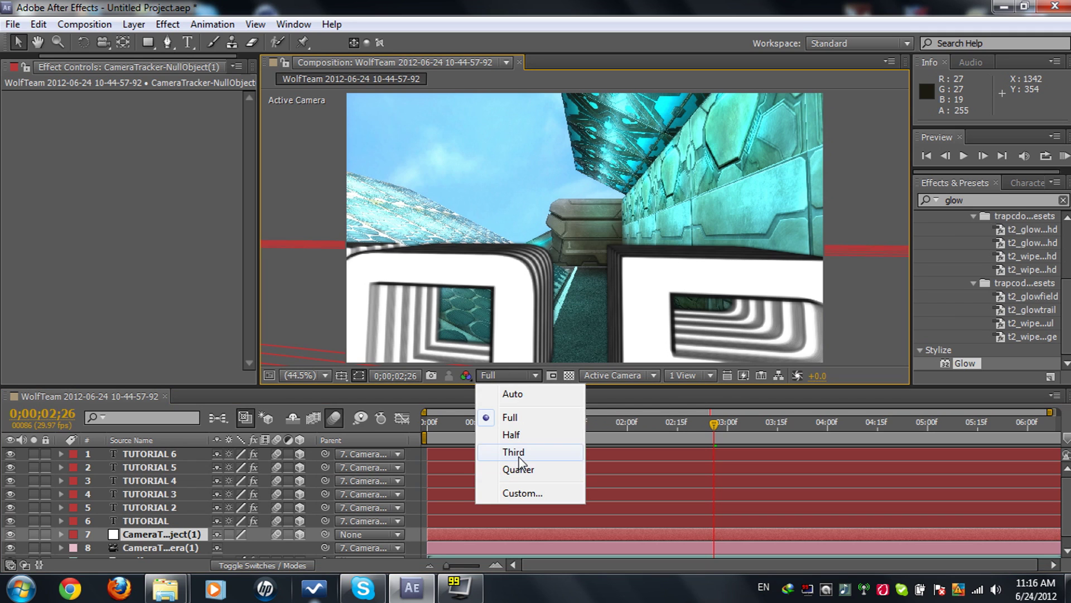
{"action": "left_click", "coordinate": [512, 451]}
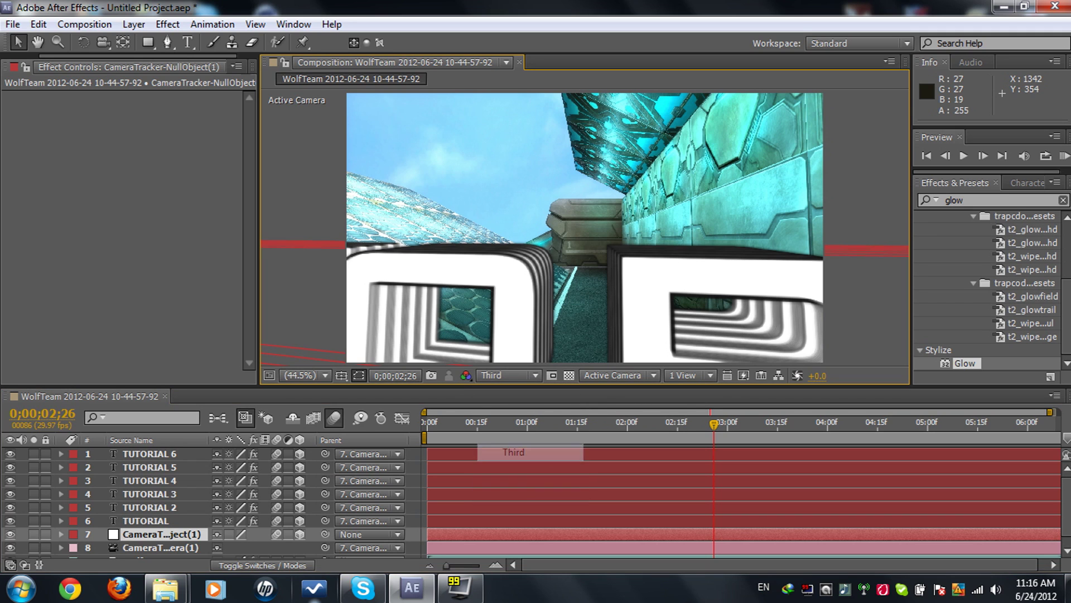
{"action": "left_click", "coordinate": [665, 420]}
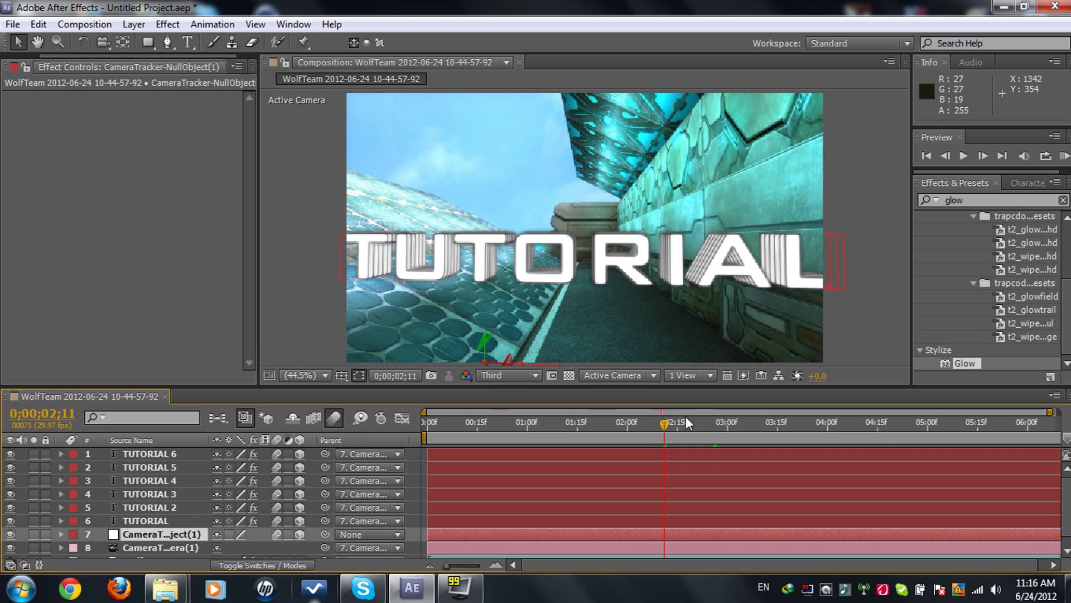
{"action": "left_click_drag", "start_coordinate": [668, 420], "coordinate": [715, 419]}
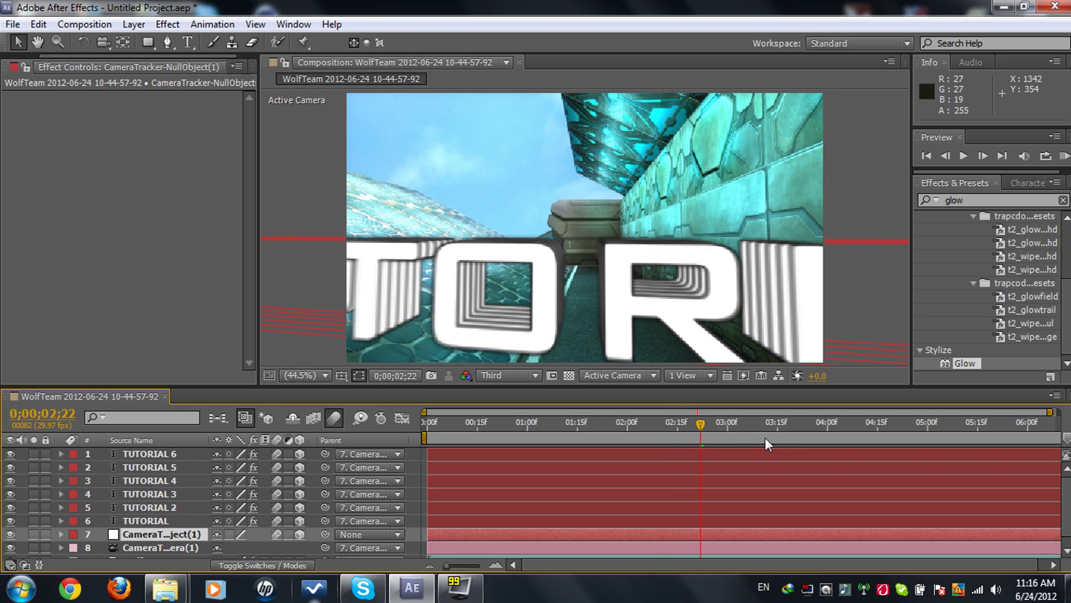